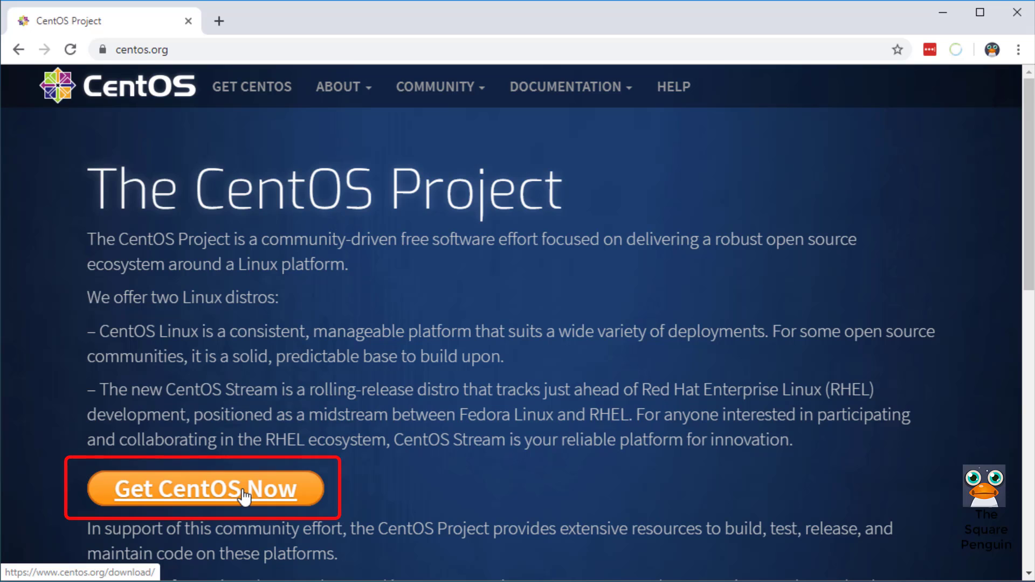
- Download the CentOS Linux DVD ISO from the mirrors.sonic.net mirror and save it as CentOS-8-x86_64-1905-dvd1 in Downloads
click(245, 497)
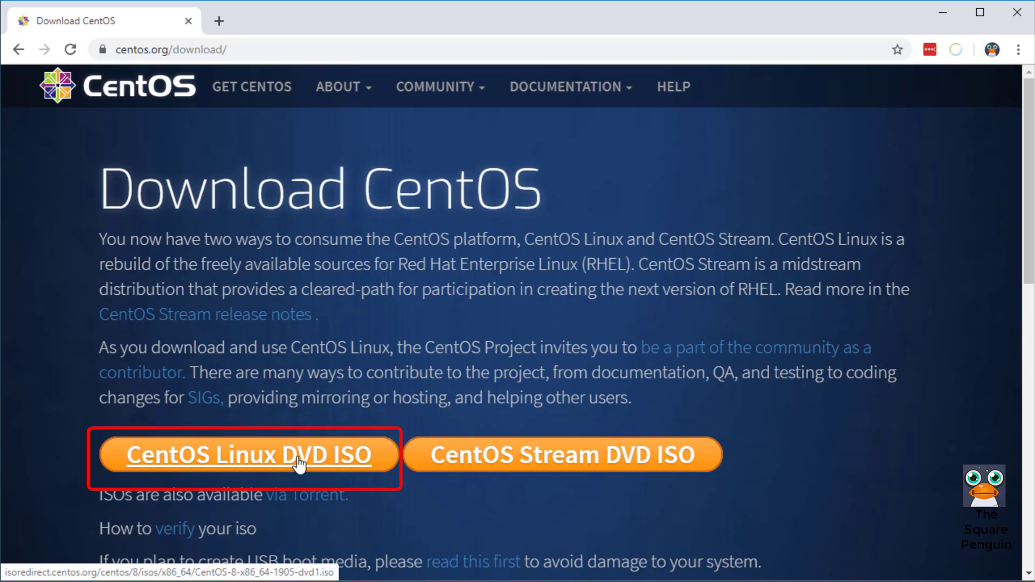
click(266, 462)
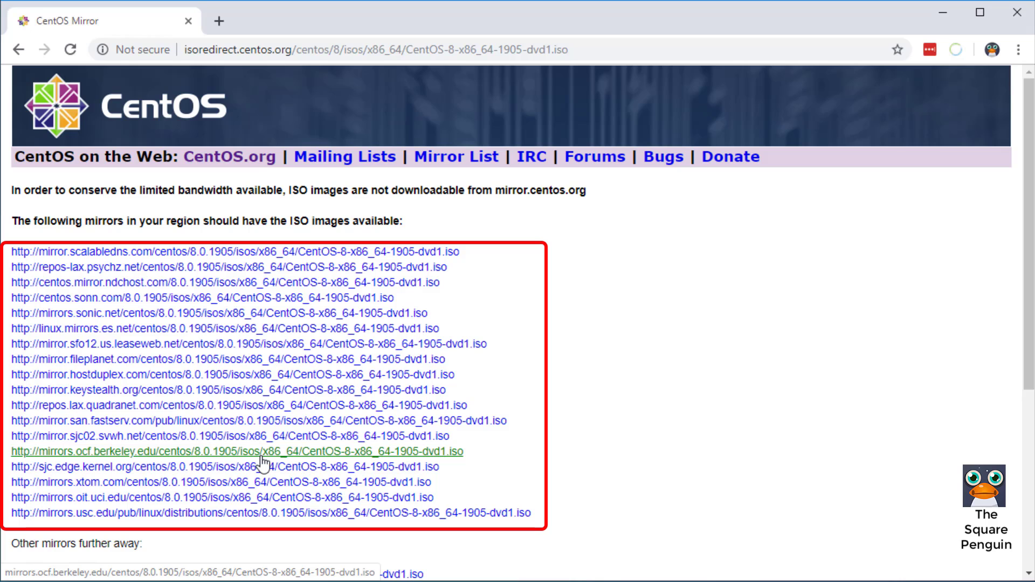
click(244, 314)
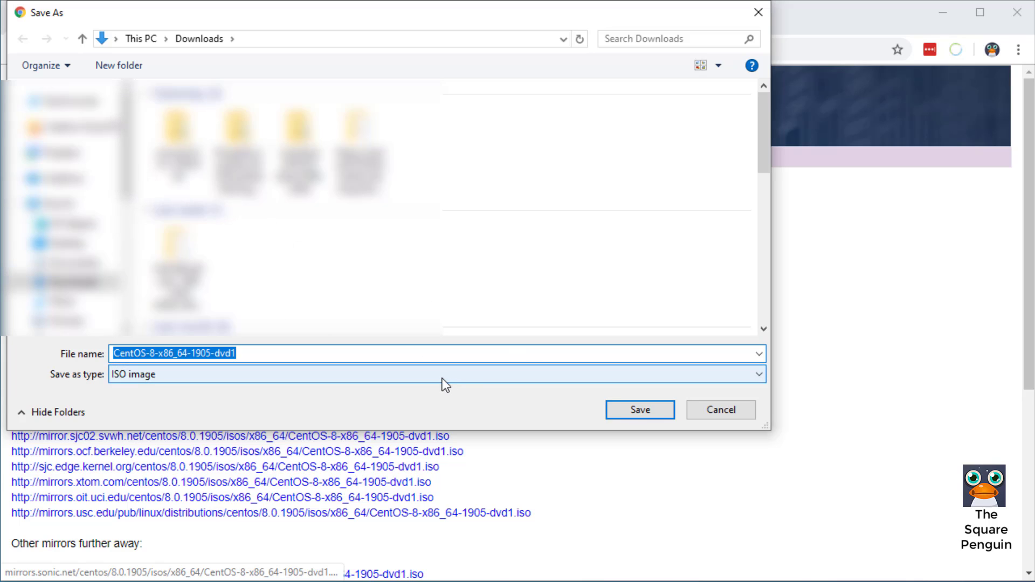
click(636, 412)
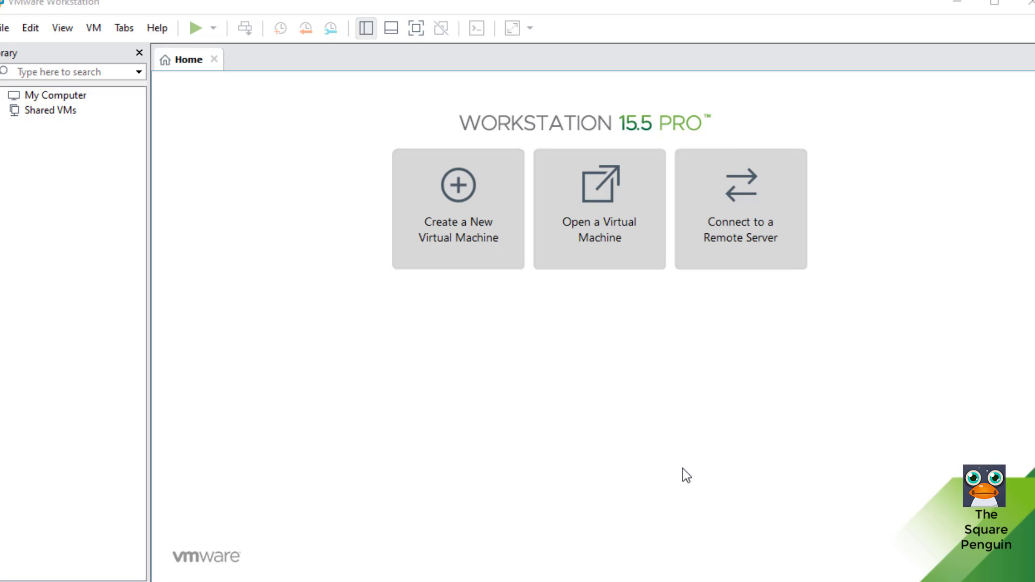
- In VMware Workstation, start a new virtual machine with the typical configuration, installing from the downloaded CentOS-8-x86_64-1905 disc image
click(449, 192)
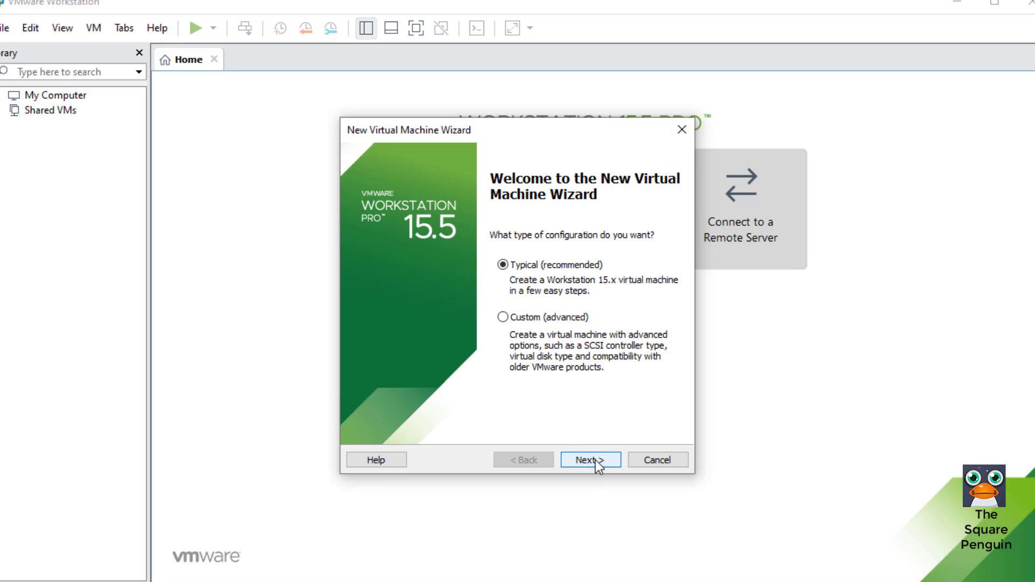
click(594, 461)
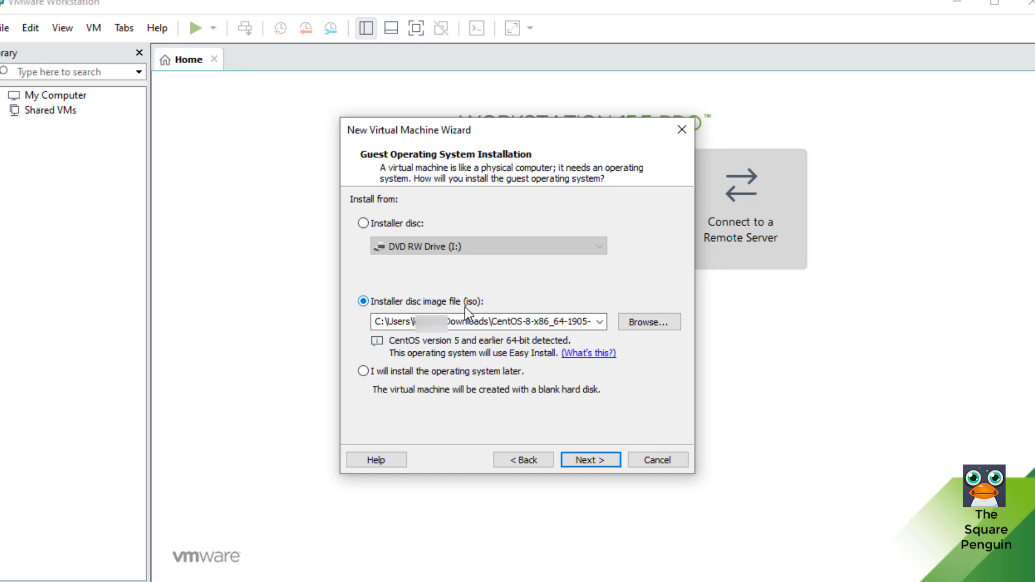
click(595, 461)
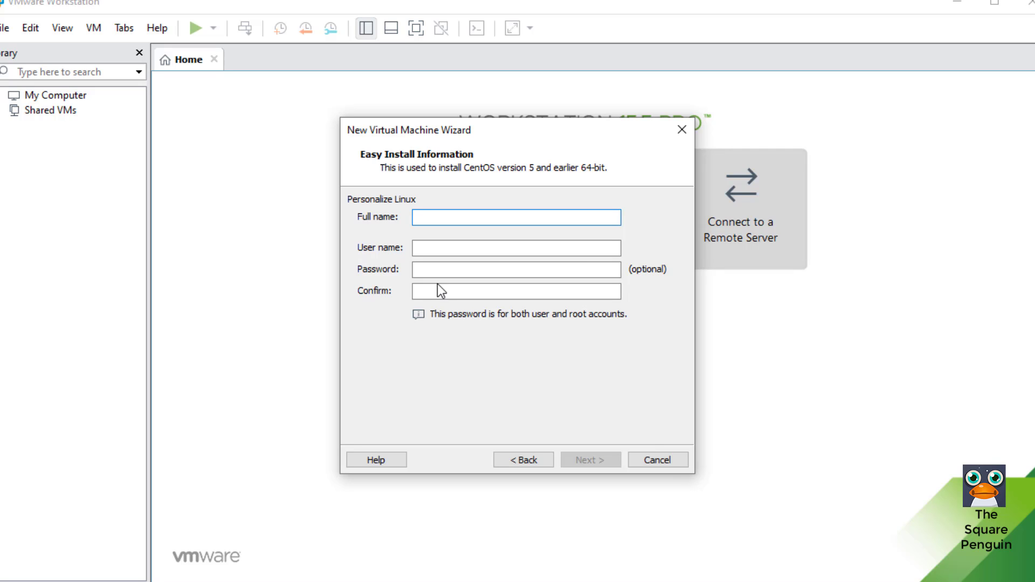
- Fill in the Easy Install information with full name The Square Penguin, user name tsp and the confirmed account password
text(The Square Pr)
key(BackSpace)
text(enguin)
key(Tab)
text(tsp)
key(Tab)
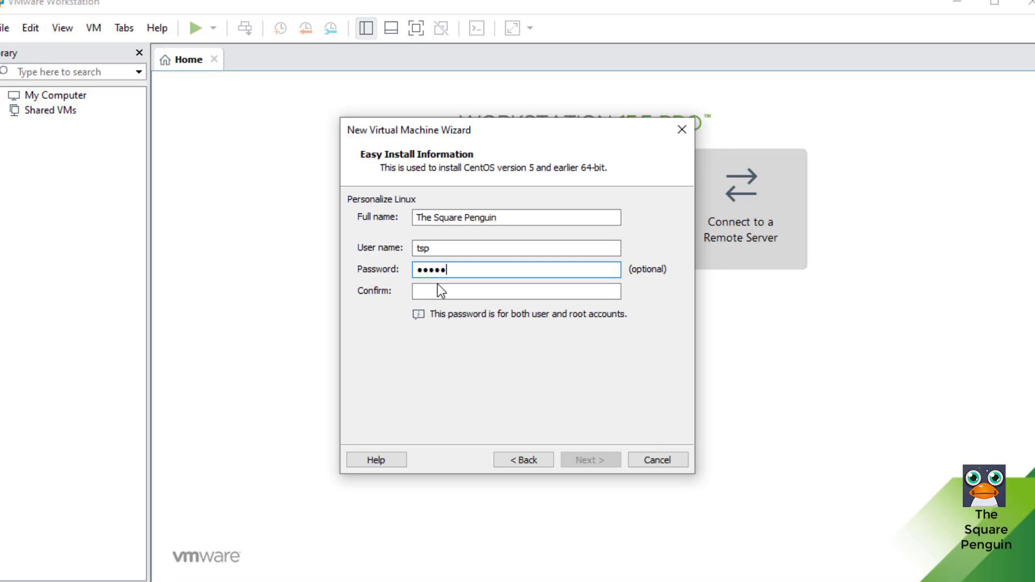
text(***********)
key(Tab)
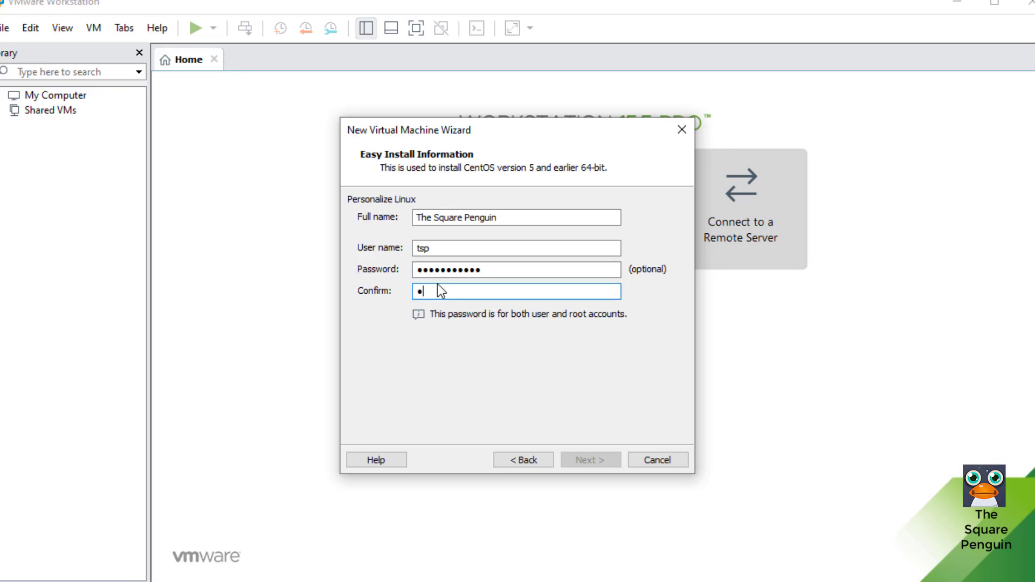
text(***********)
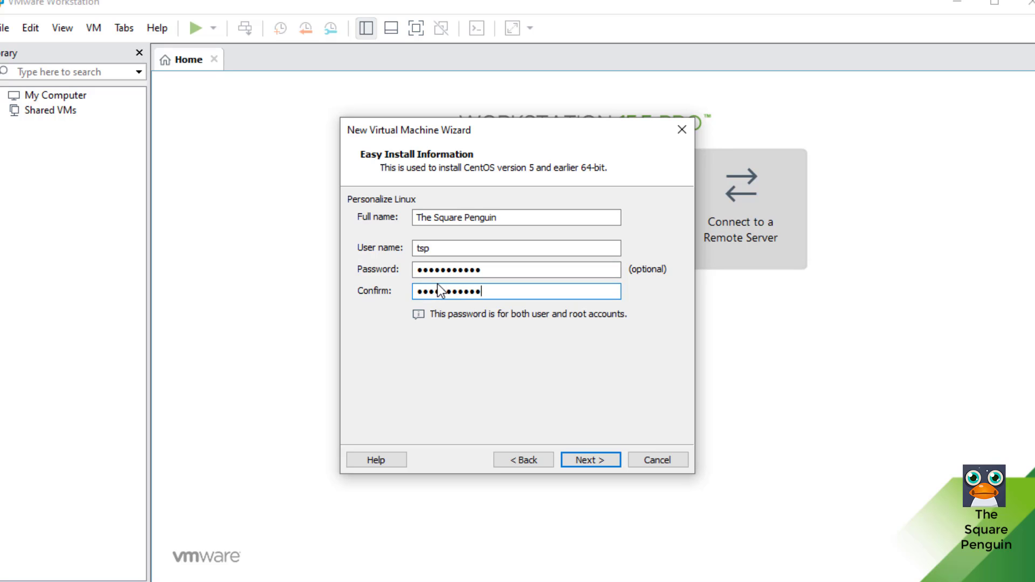
click(589, 459)
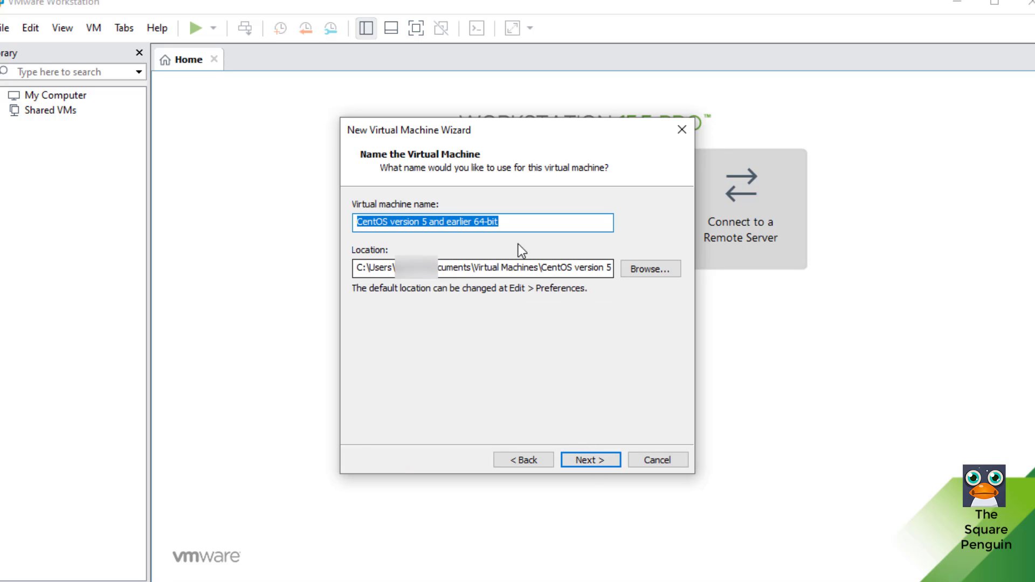
- Name the virtual machine CentOS-8 and create it with a 20 GB disk split into multiple files
text(Cent)
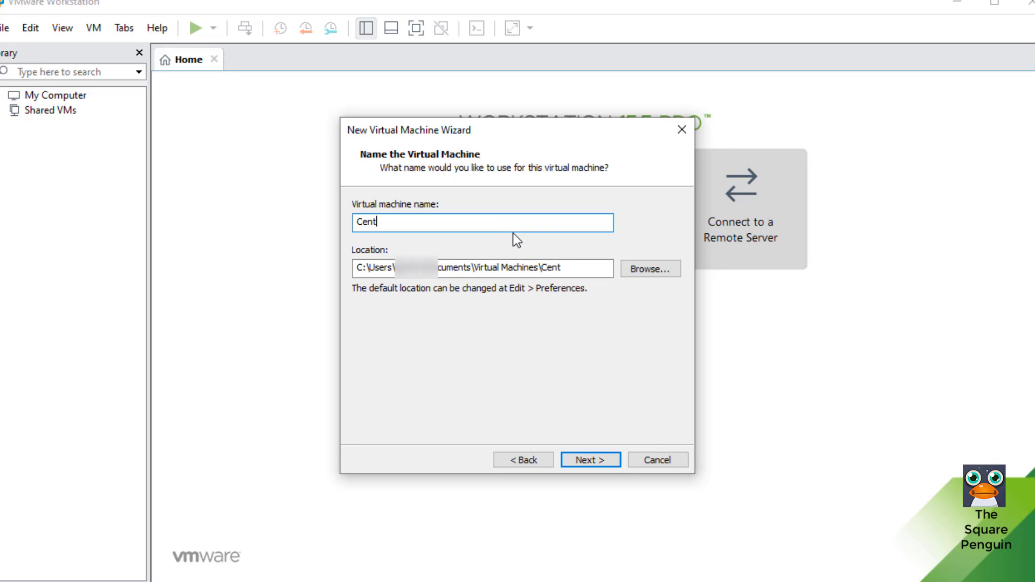
text(OS-8)
click(598, 461)
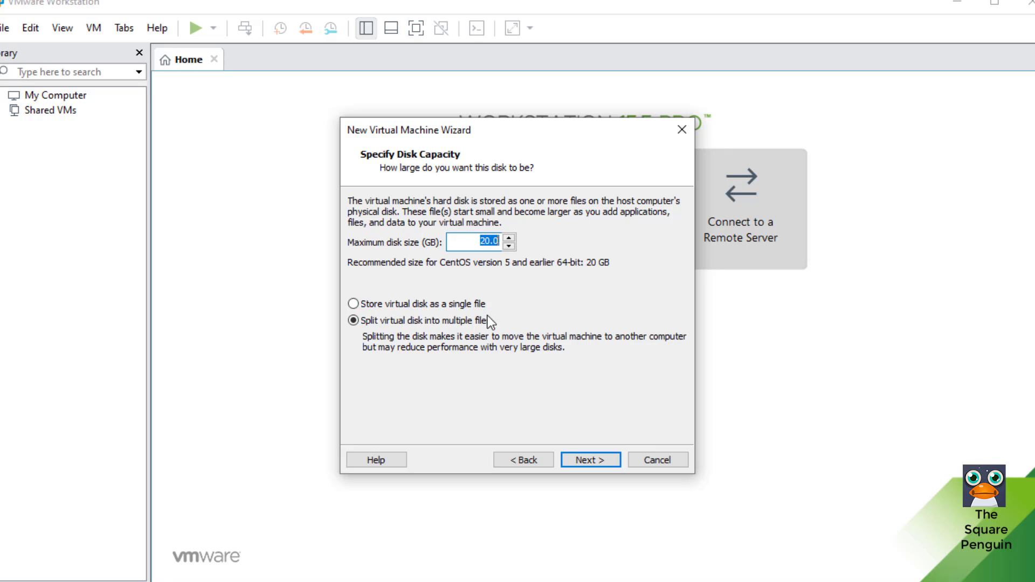
click(596, 460)
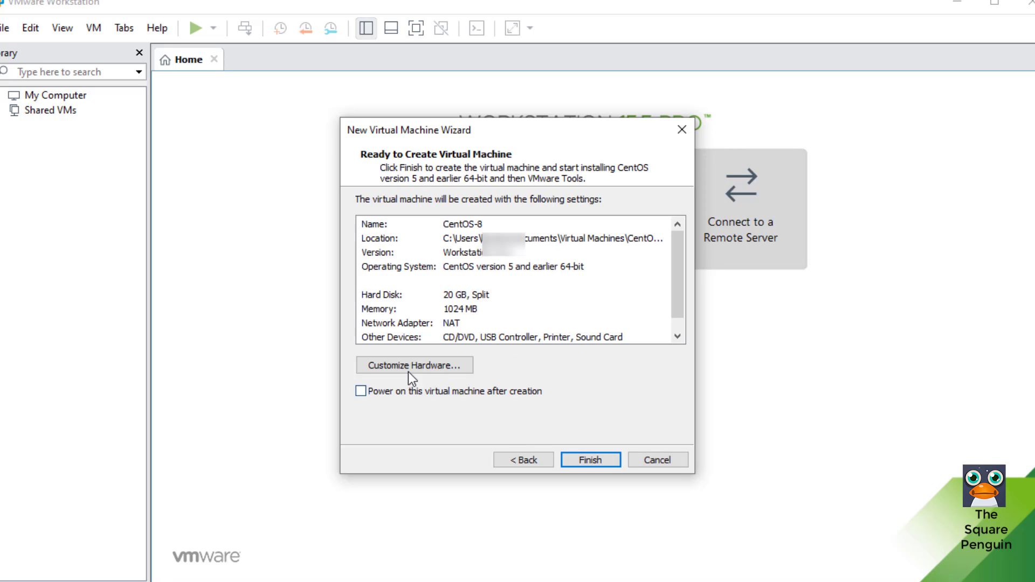
click(596, 460)
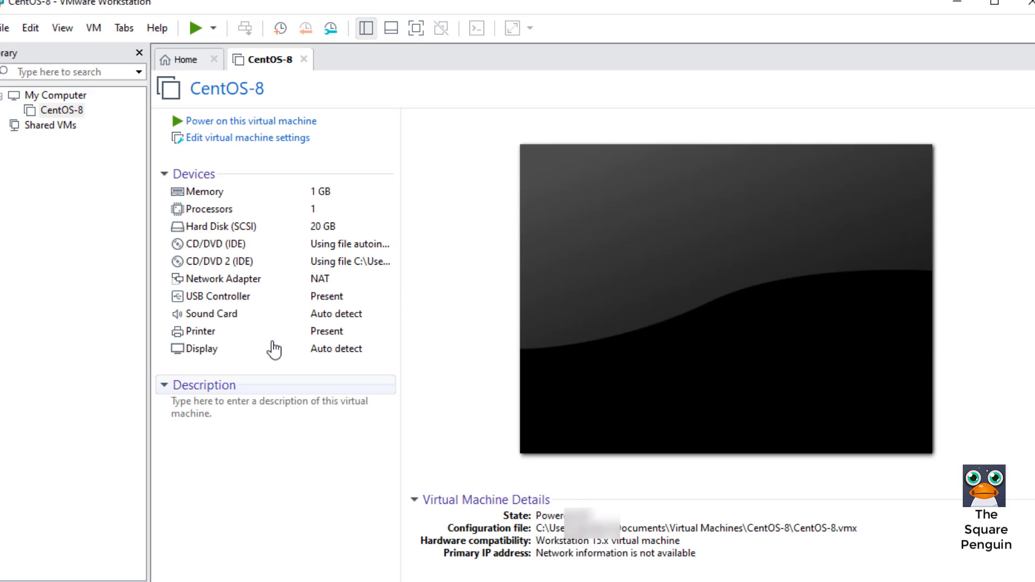
- Remove the CD/DVD drive that uses autoinst.iso from the CentOS-8 virtual machine's hardware
right_click(65, 111)
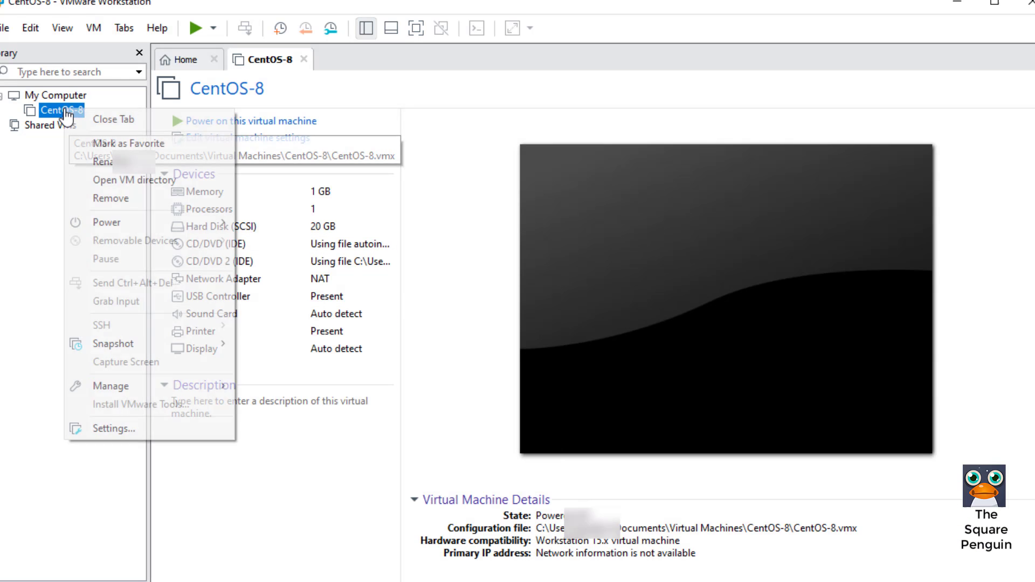
click(139, 431)
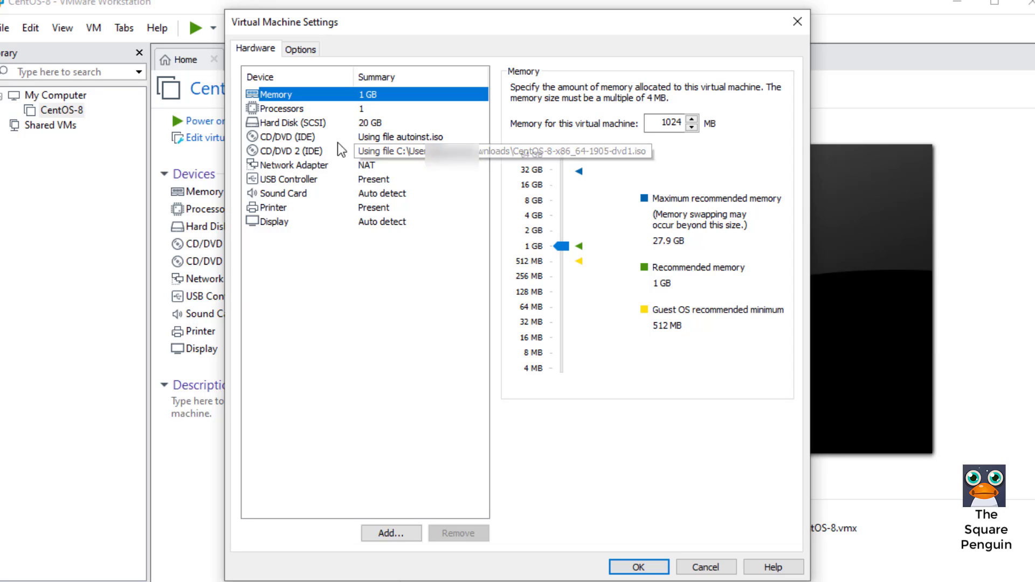
click(392, 143)
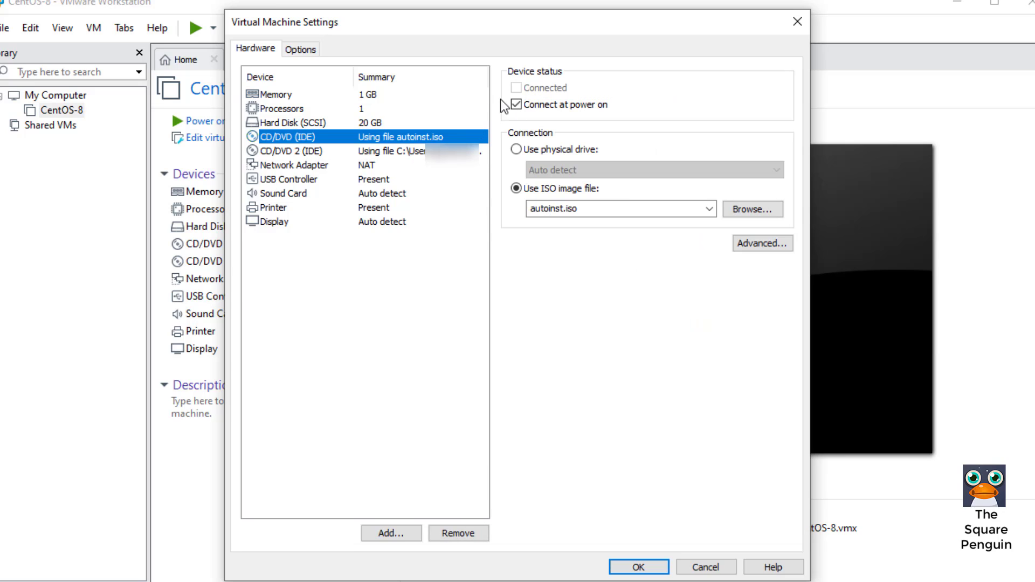
click(458, 534)
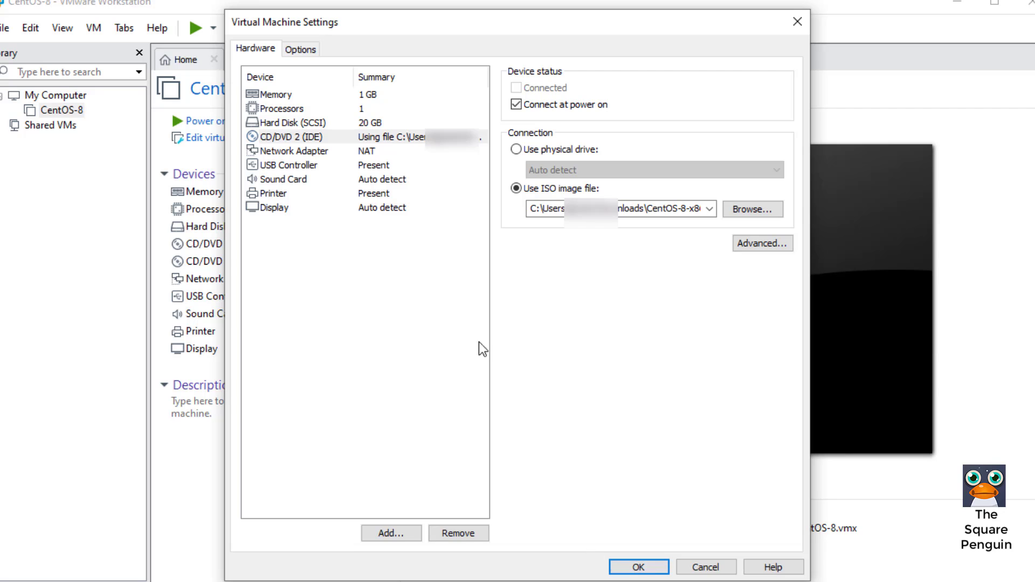
- Set the guest operating system version to Red Hat Enterprise Linux 8 64-bit and save the virtual machine settings
click(303, 49)
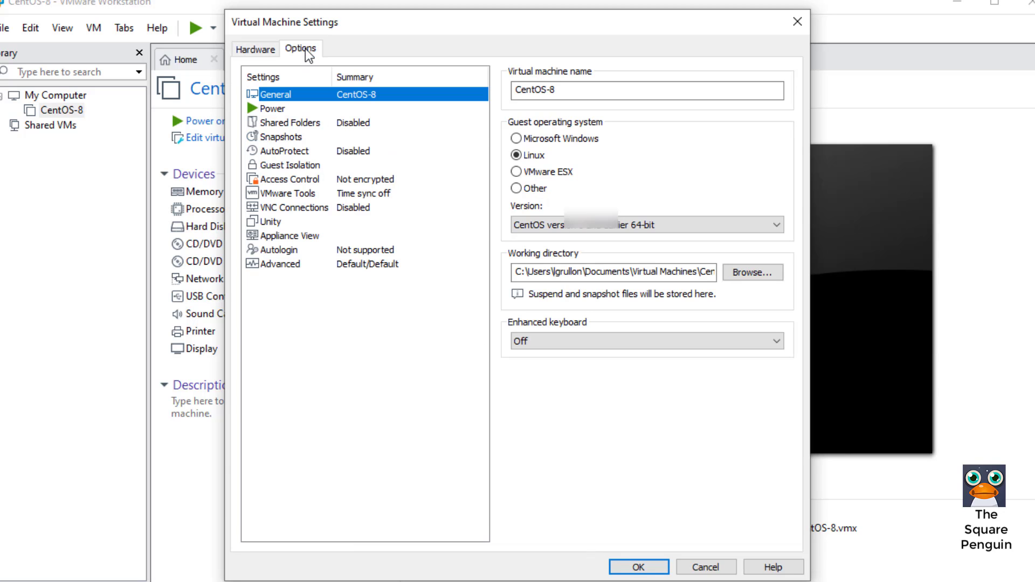
click(669, 231)
drag(776, 316, 778, 297)
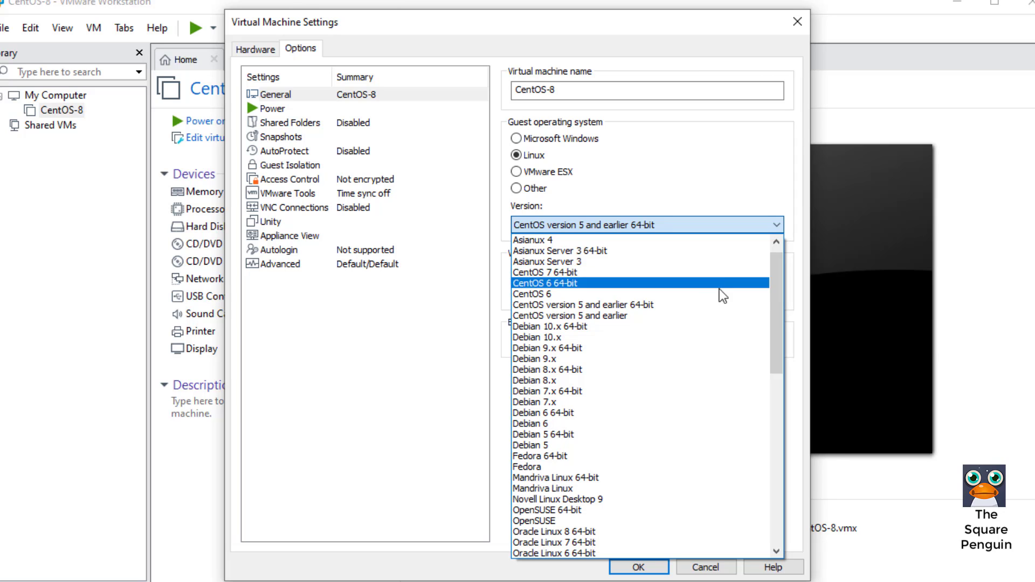
drag(776, 286, 771, 398)
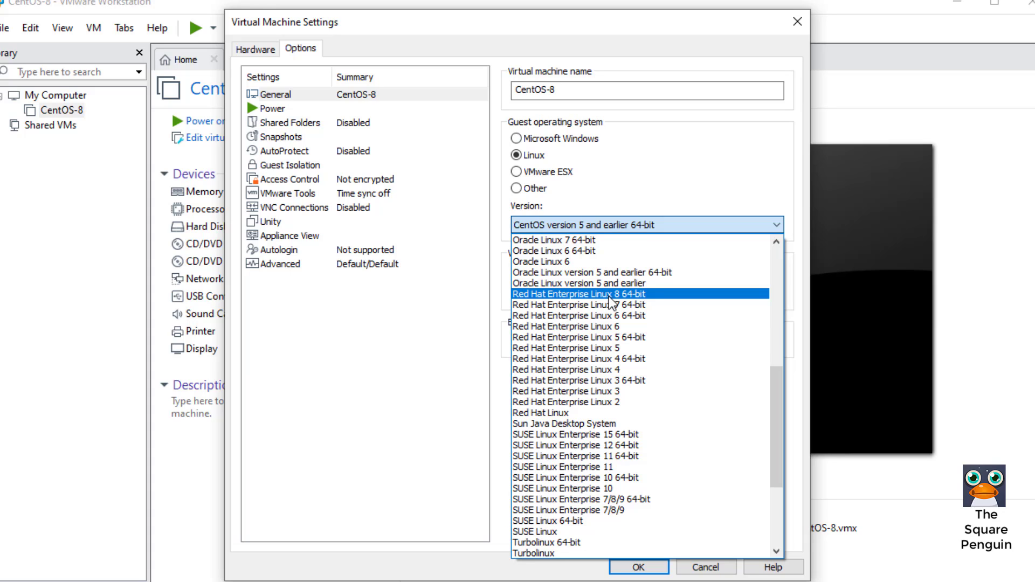
click(611, 296)
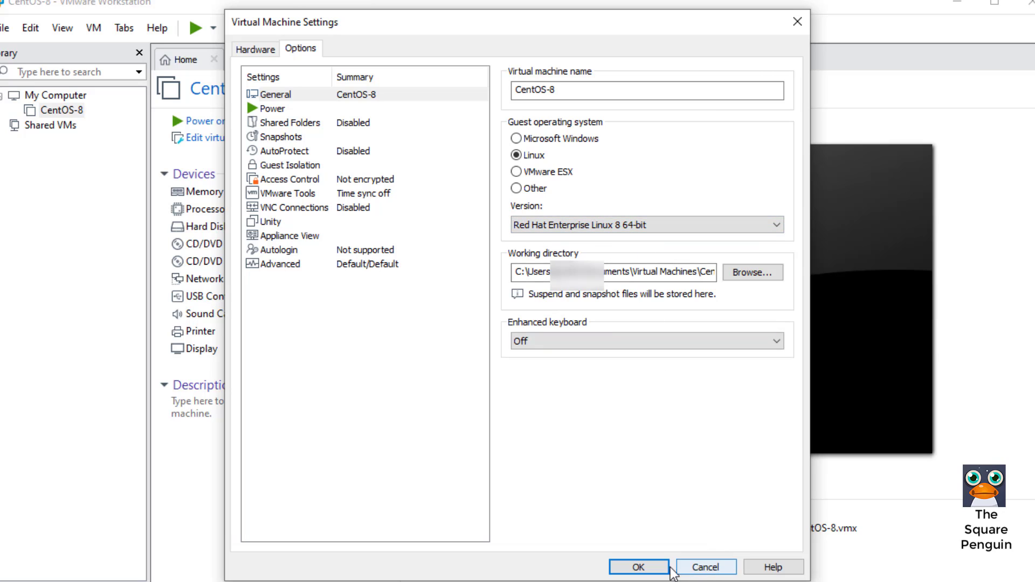
click(653, 568)
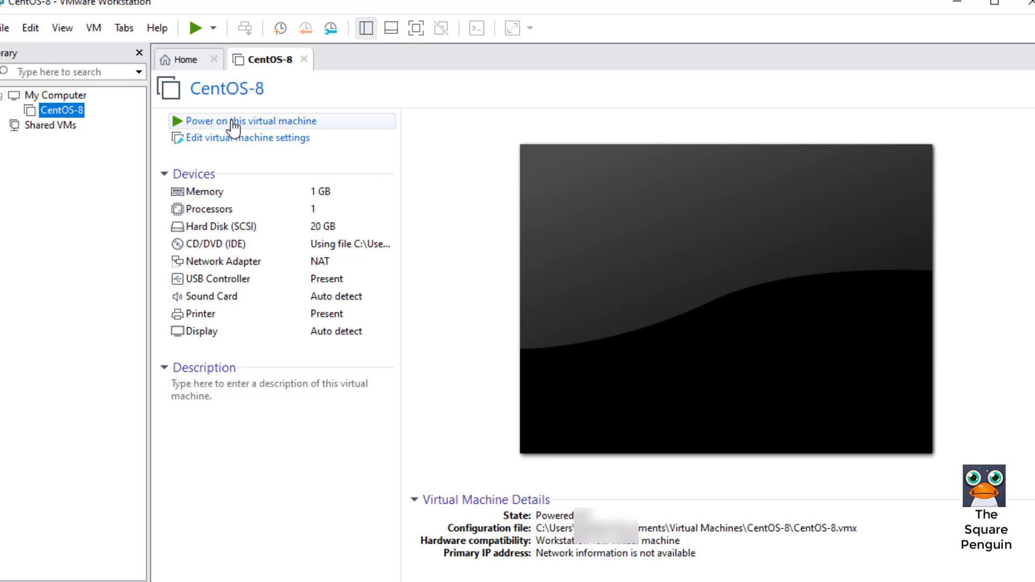
- Power on the CentOS-8 virtual machine and boot it into Install CentOS Linux 8.0.1905
click(209, 128)
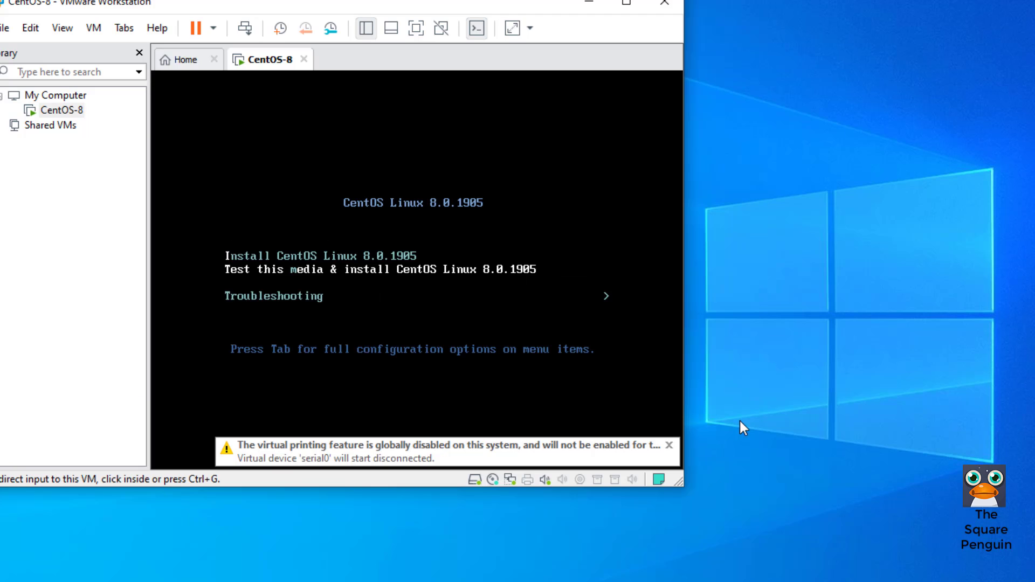
click(625, 430)
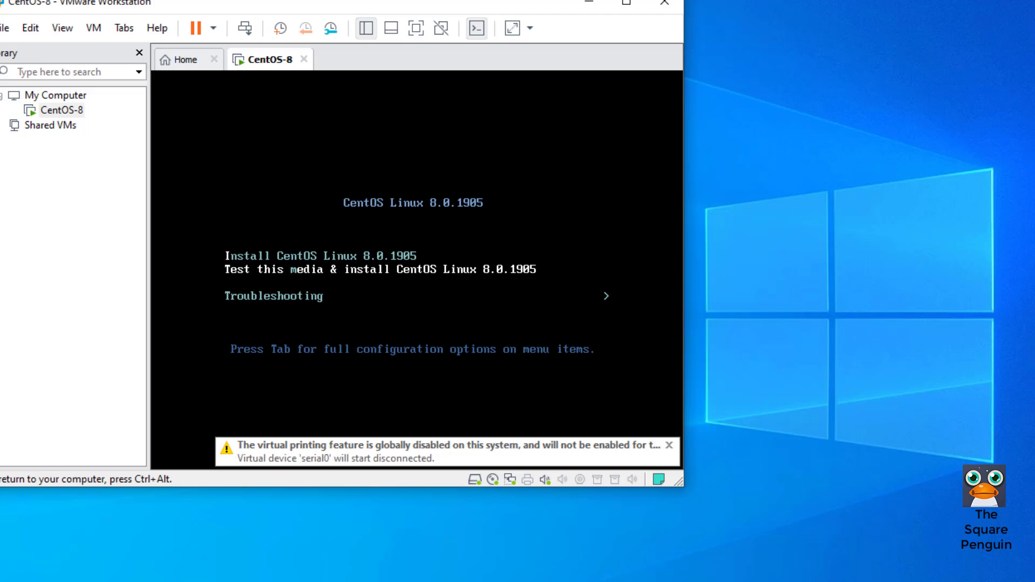
key(Up)
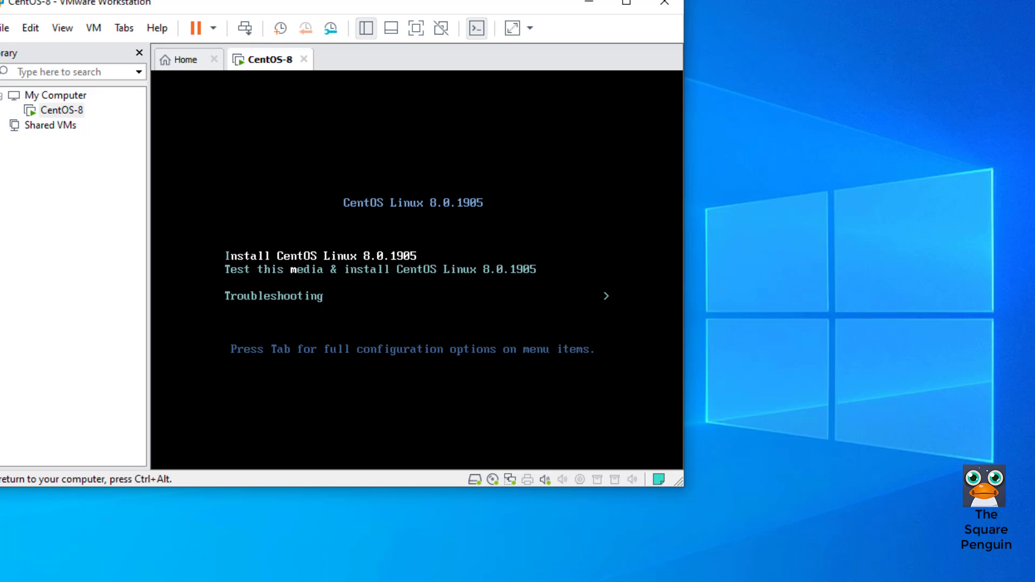
key(Return)
- Enlarge the virtual machine window and continue the installer with English (United States) as the language
key(ctrl+alt)
drag(663, 483, 1033, 579)
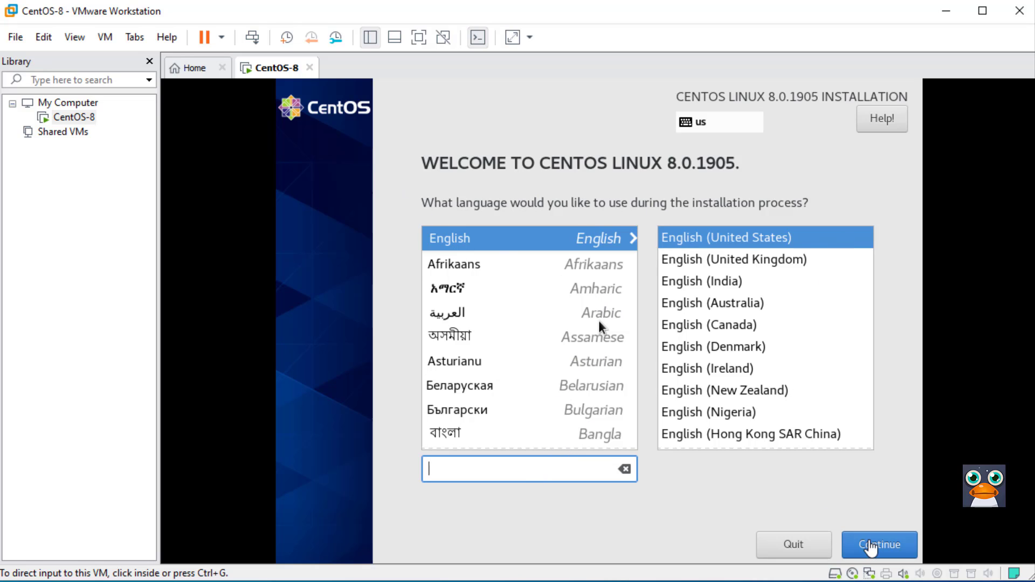
click(885, 545)
click(885, 547)
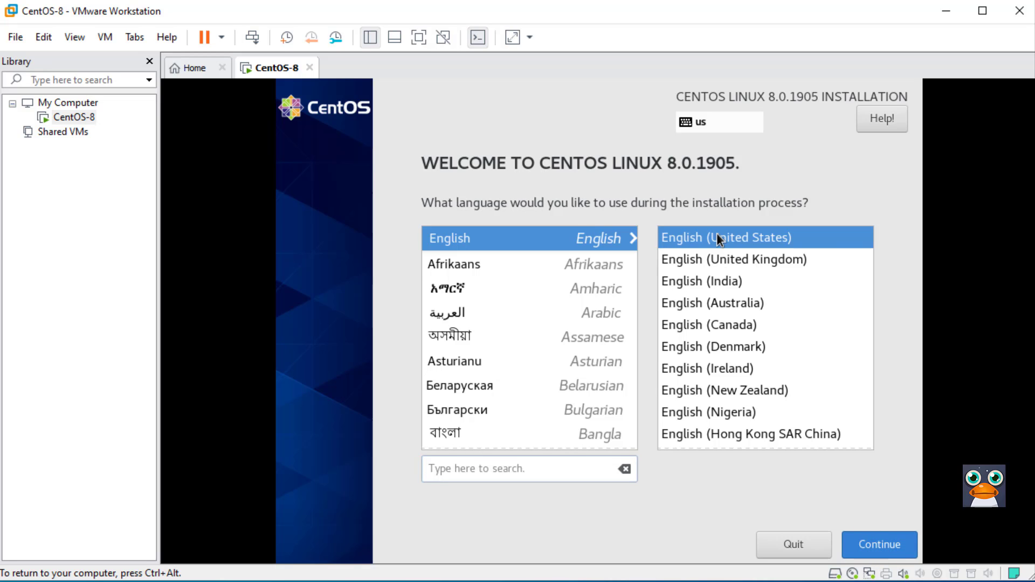
click(885, 546)
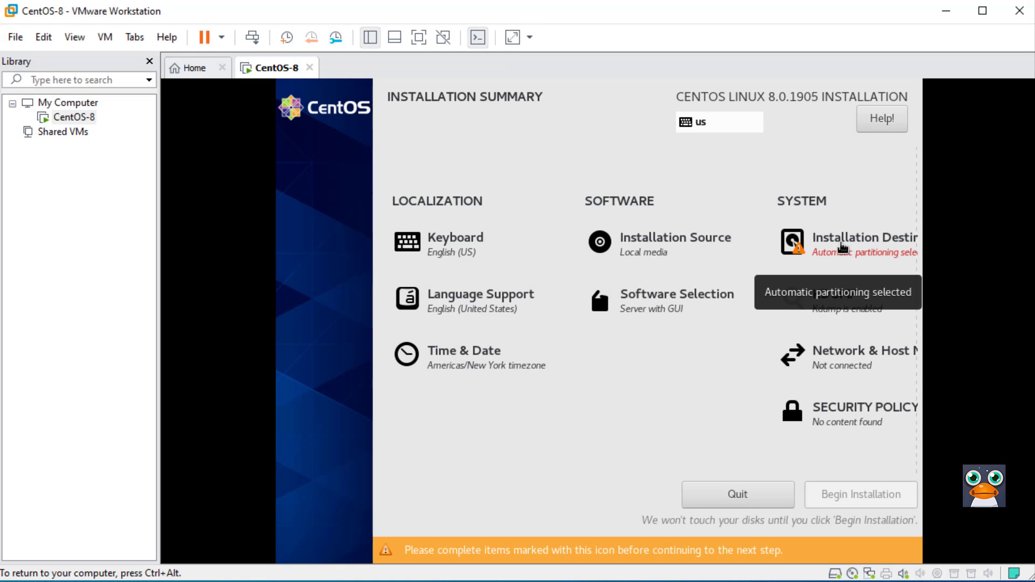
- Accept the 20 GiB VMware virtual disk with automatic storage configuration as the installation destination and begin the installation
click(833, 247)
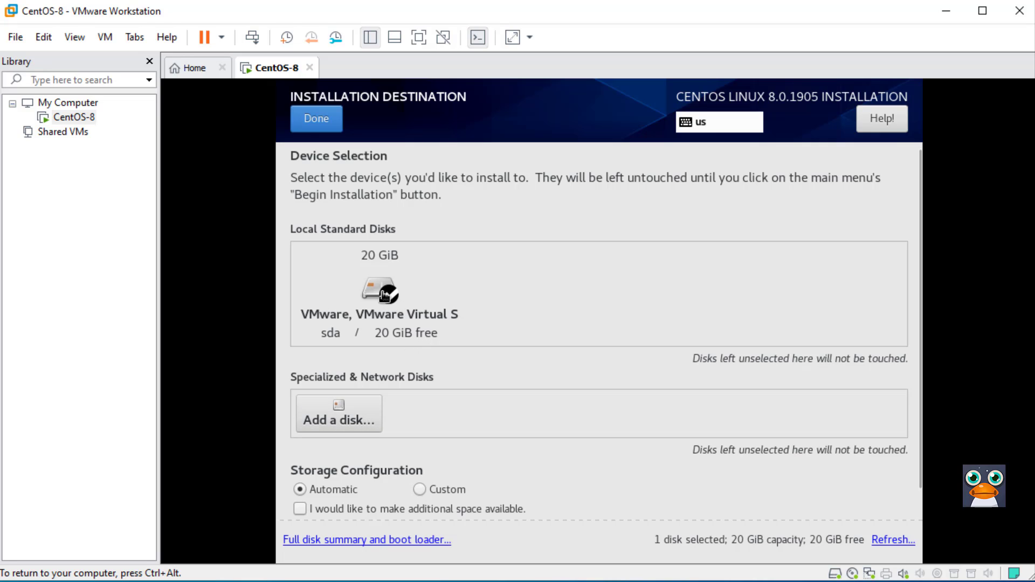
click(322, 121)
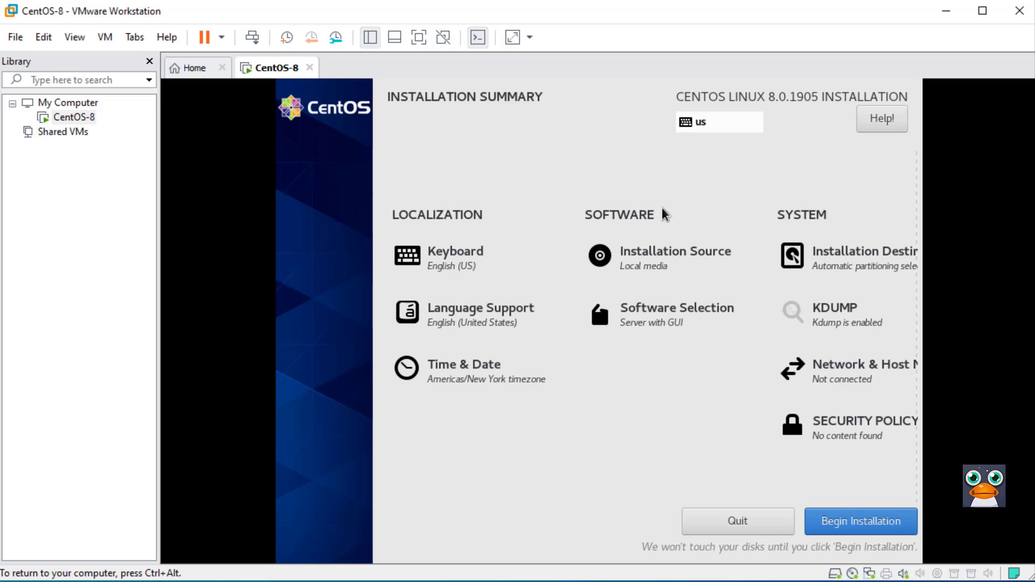
click(864, 521)
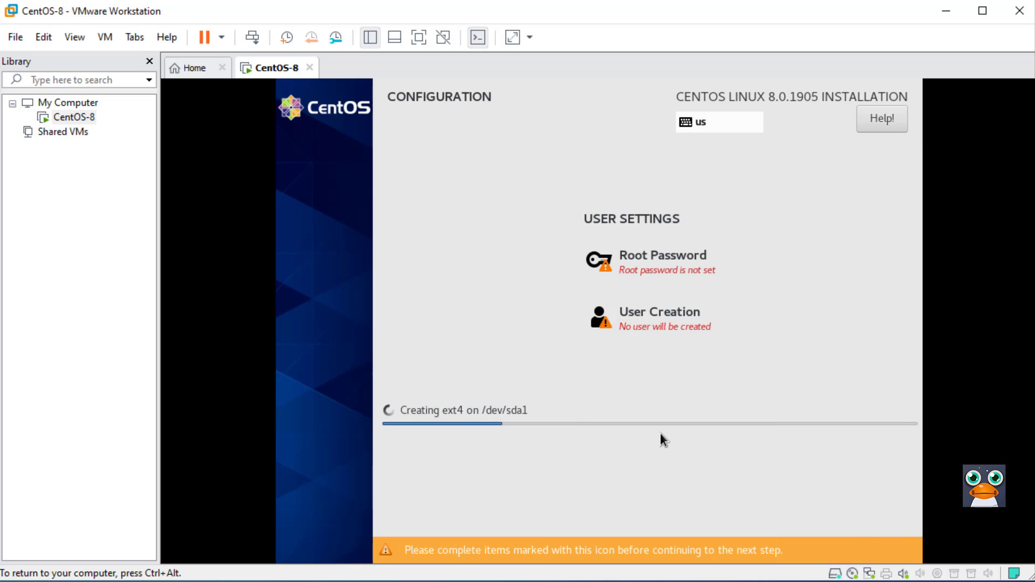
- Set and confirm the root password, accepting it despite its weak rating
click(654, 263)
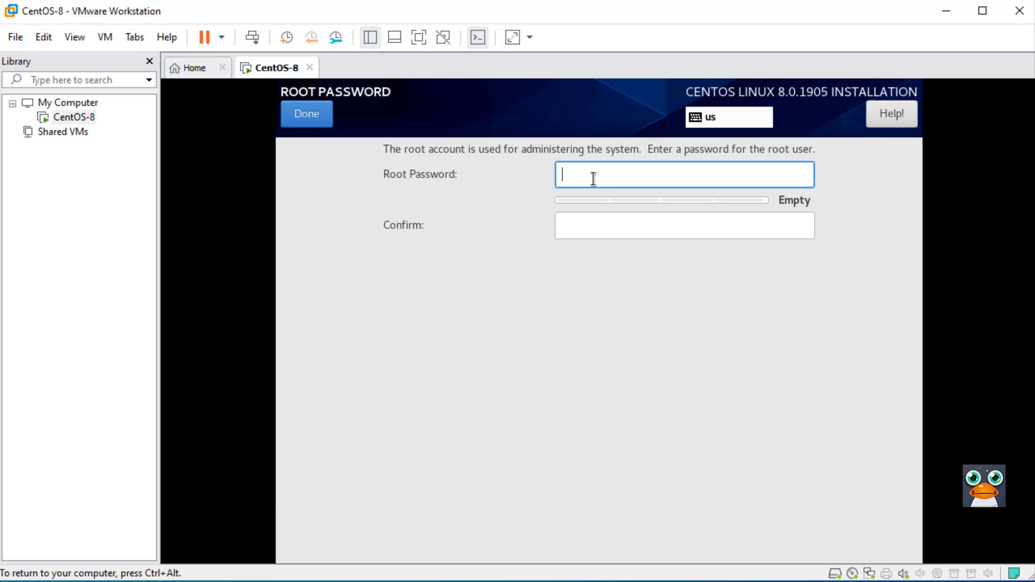
text(*********)
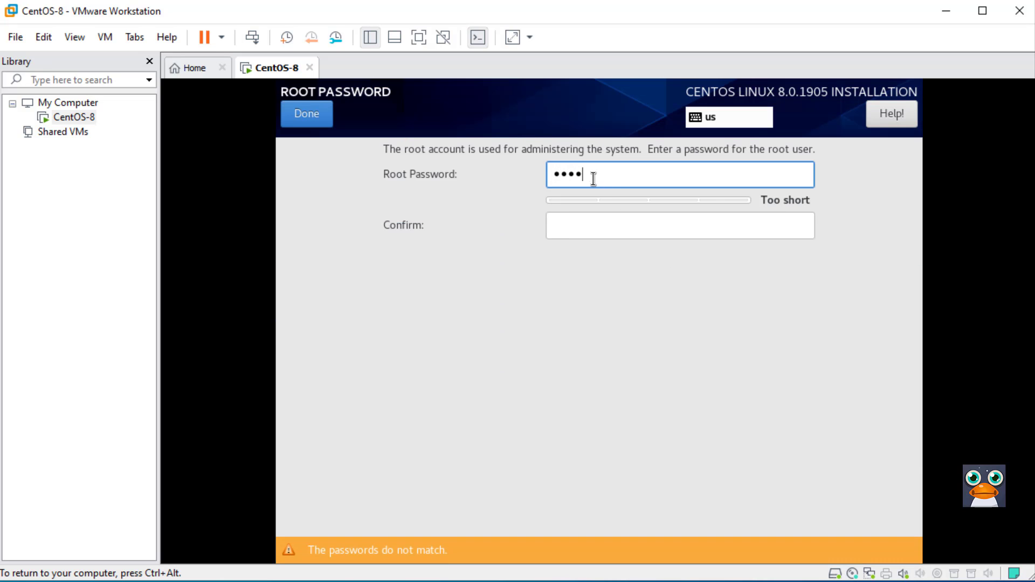
text(***)
key(Tab)
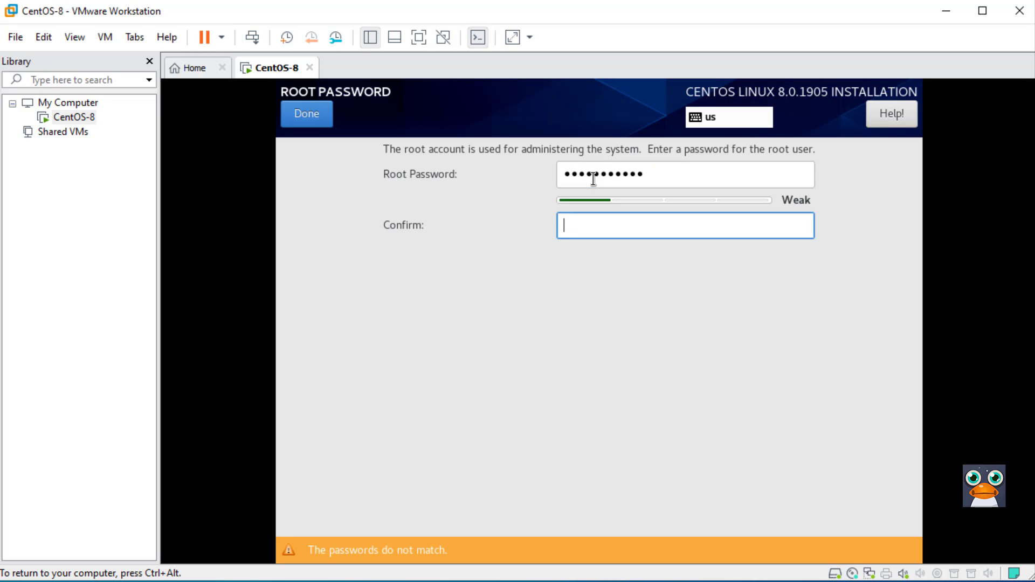
text(************)
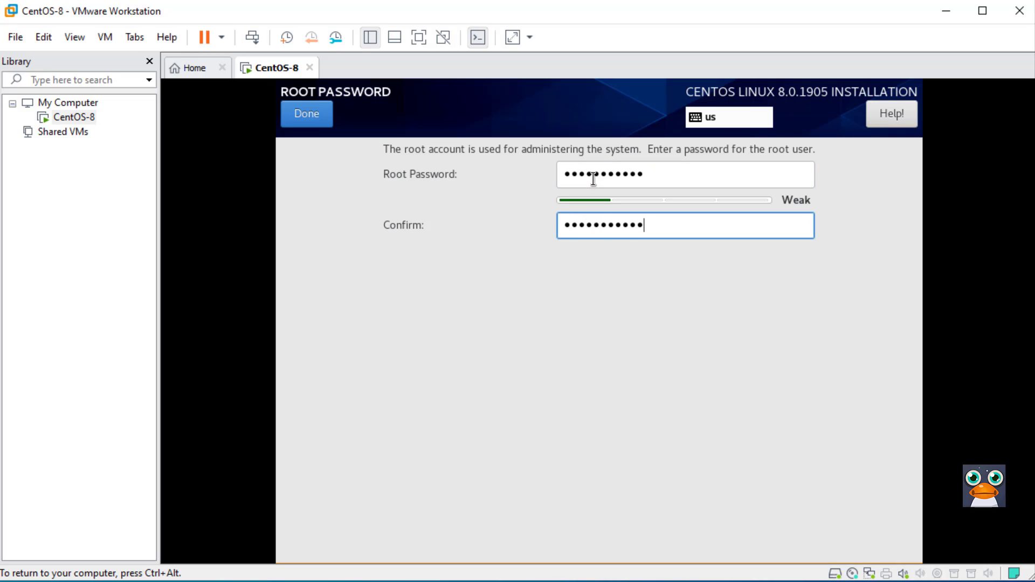
click(320, 118)
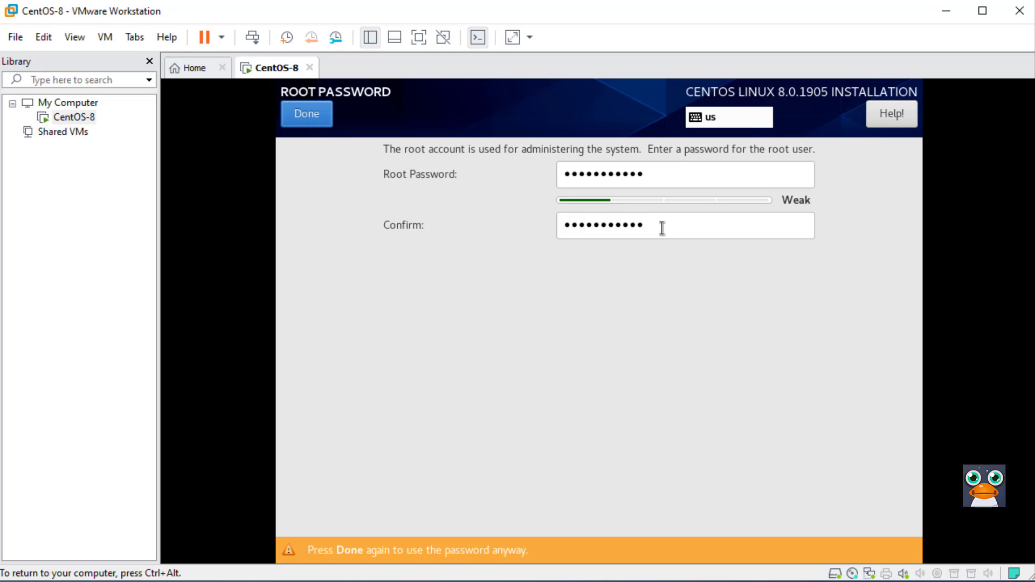
click(312, 116)
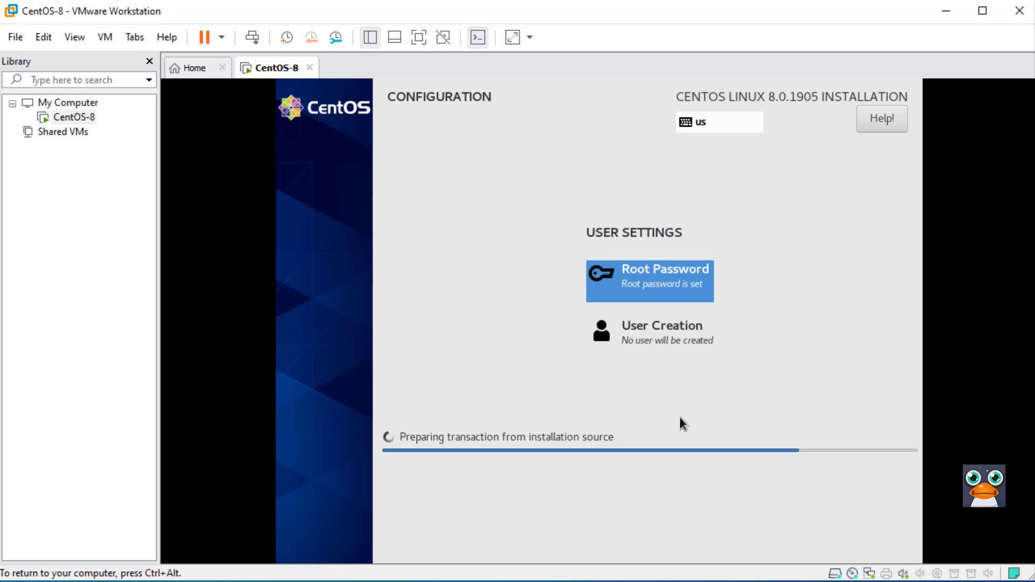
- Reboot the CentOS-8 virtual machine after the installation completes and enlarge its window to fill the screen
key(ctrl+alt)
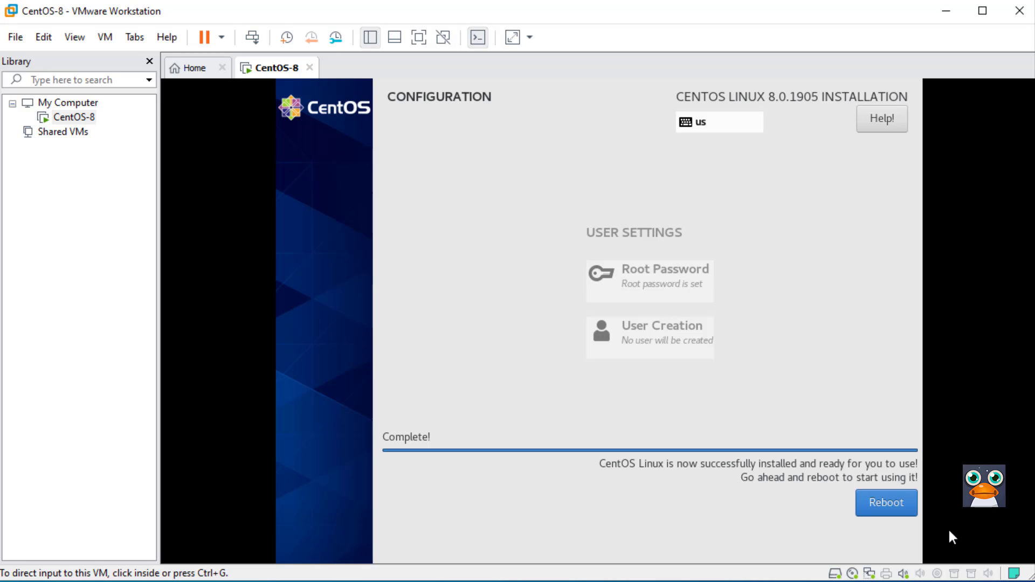
click(949, 532)
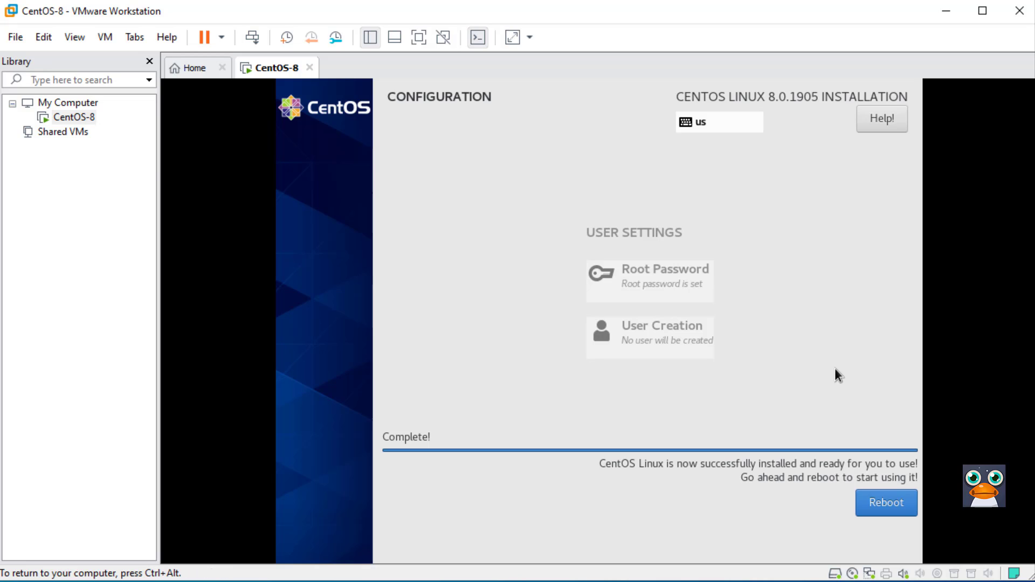
click(891, 505)
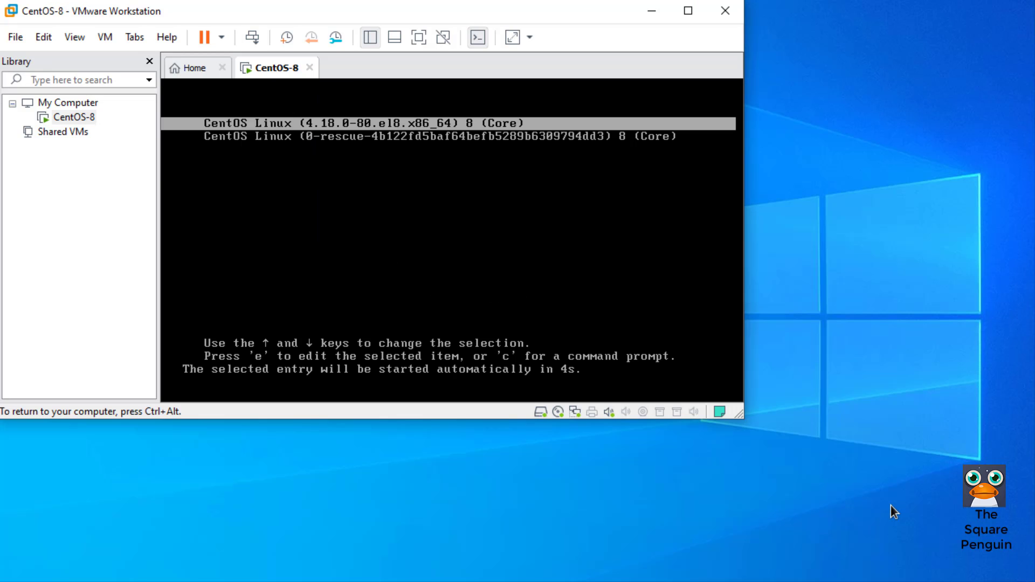
key(ctrl+alt)
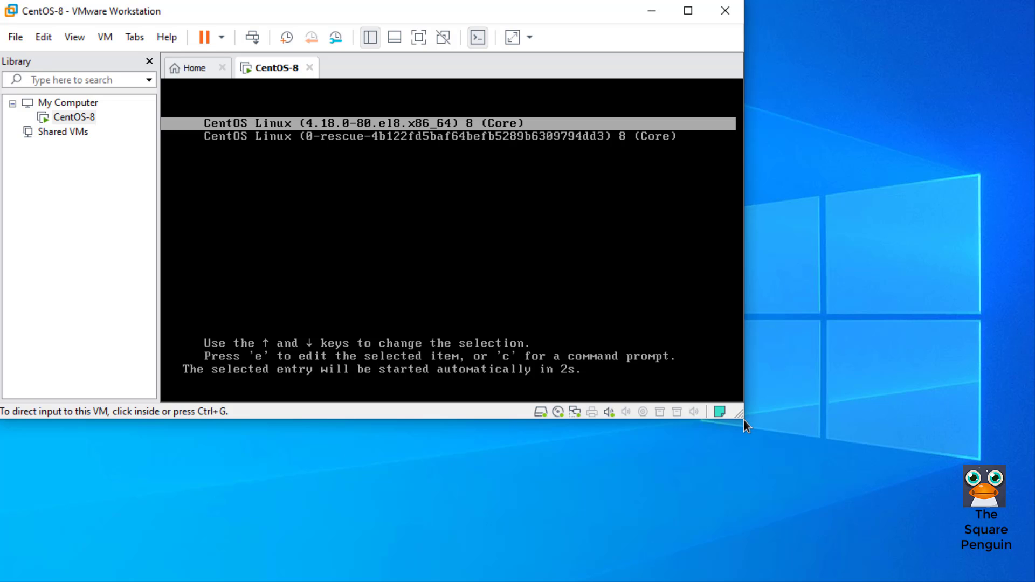
drag(744, 419, 1033, 581)
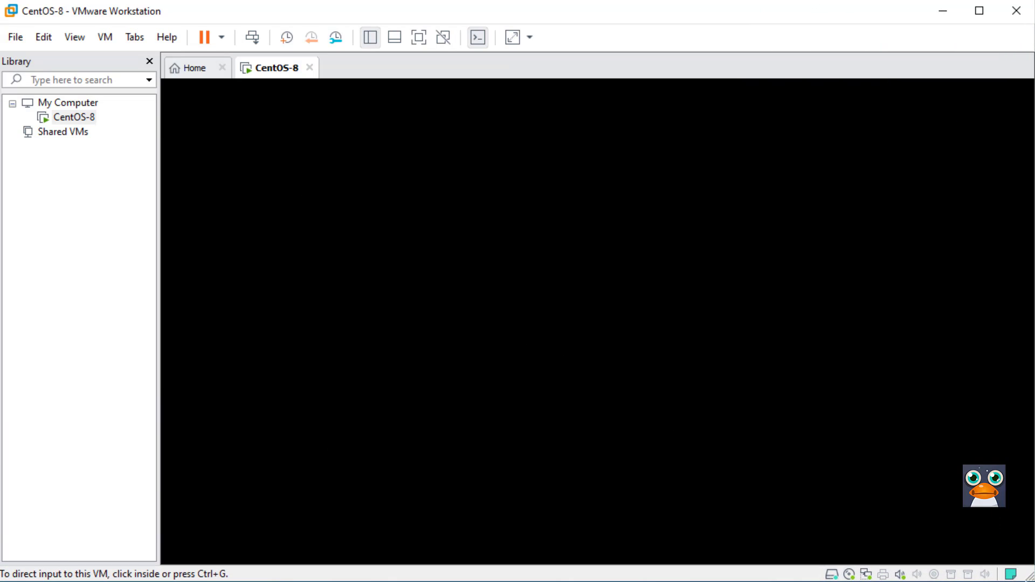
click(734, 387)
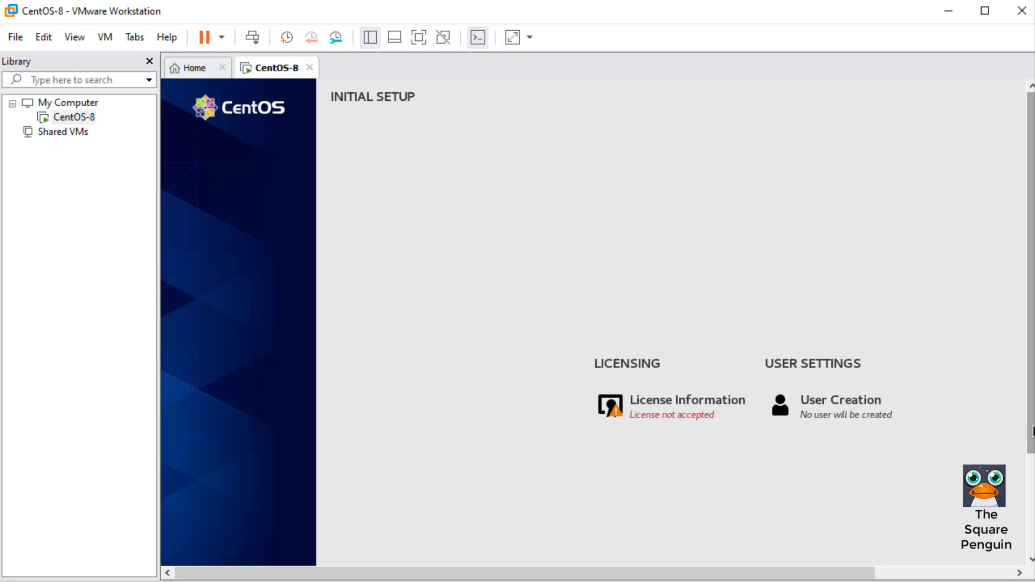
- Accept the CentOS 8 Linux license agreement in the initial setup
click(656, 405)
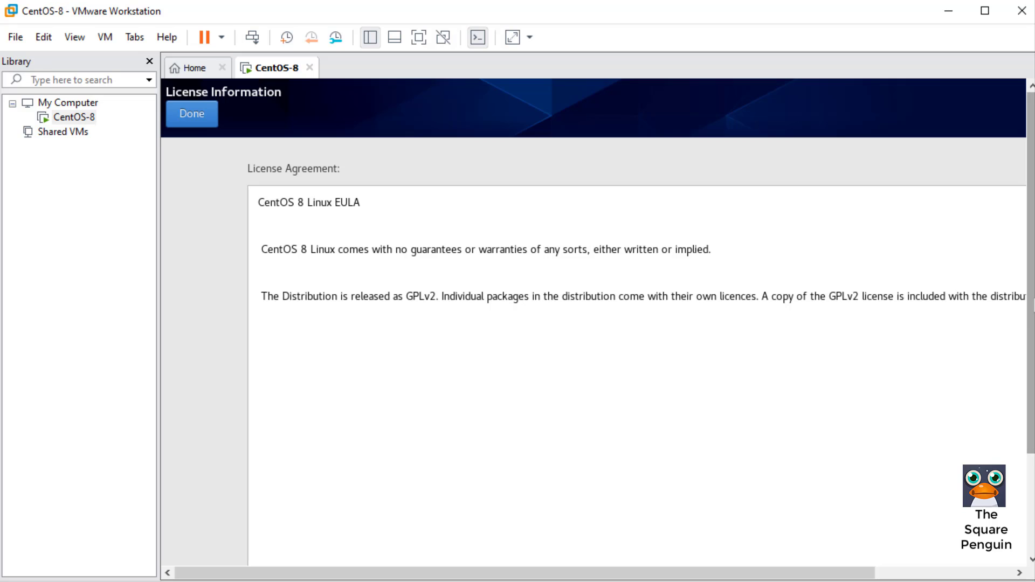
scroll(1014, 323, down, 5)
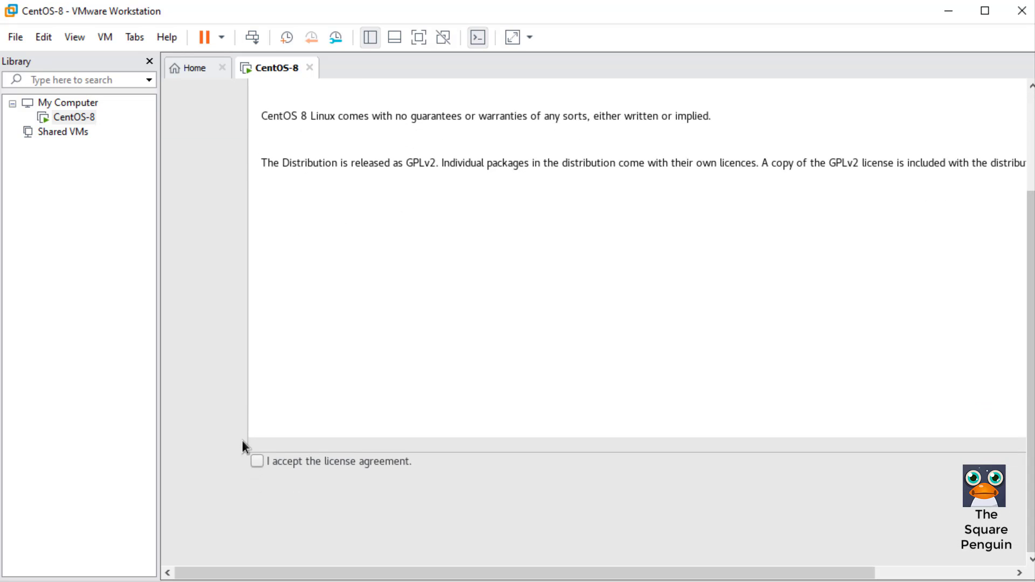
click(257, 462)
drag(429, 574, 864, 572)
drag(1031, 539, 1031, 440)
drag(906, 572, 768, 574)
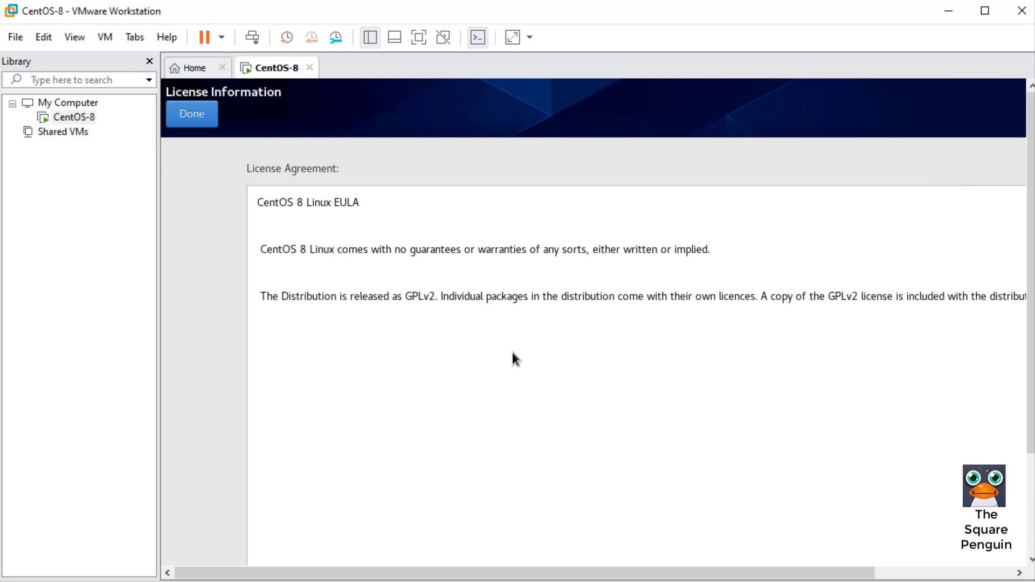
click(193, 119)
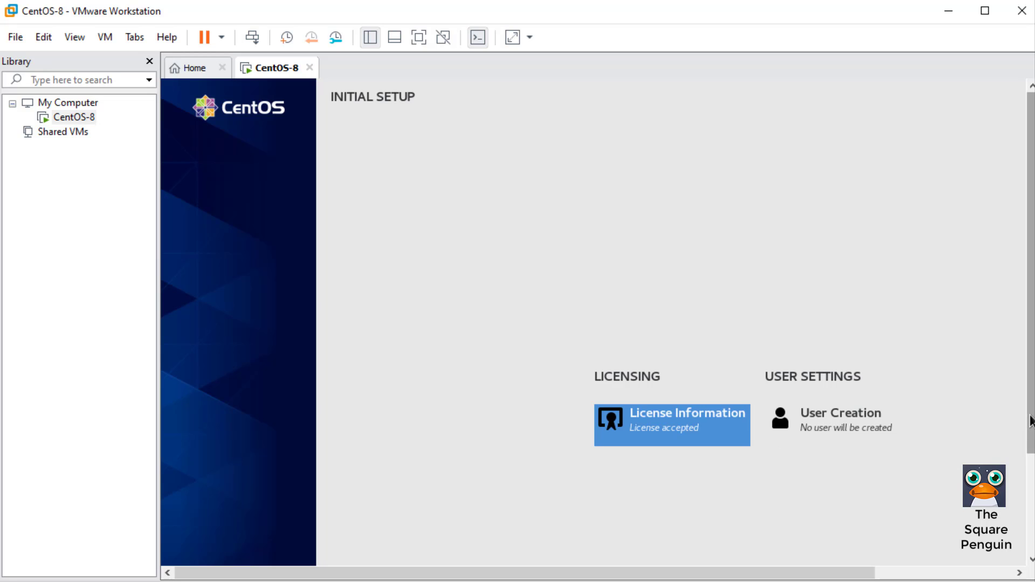
- Finish the initial setup configuration without creating a user there
scroll(1033, 421, down, 5)
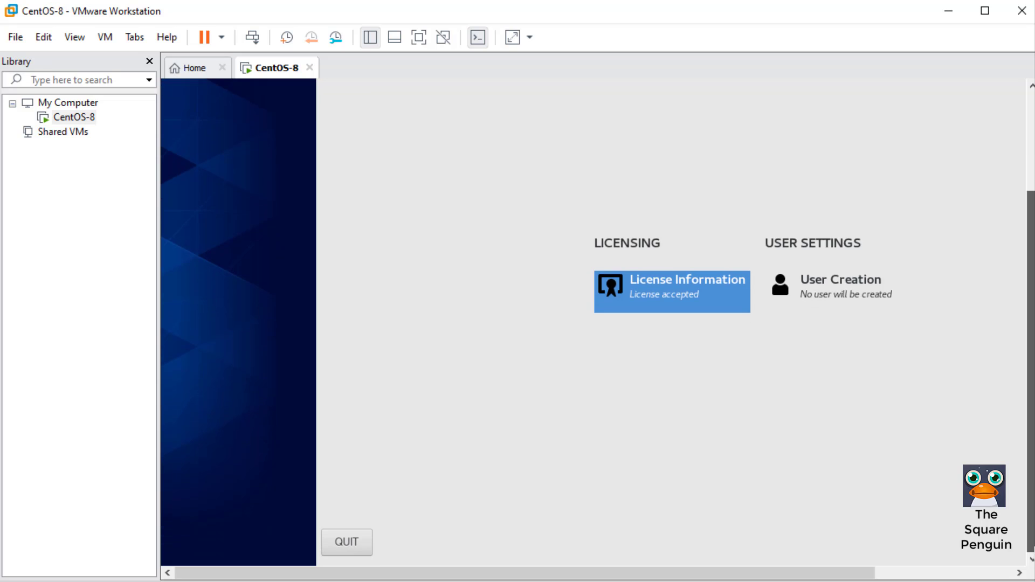
click(898, 573)
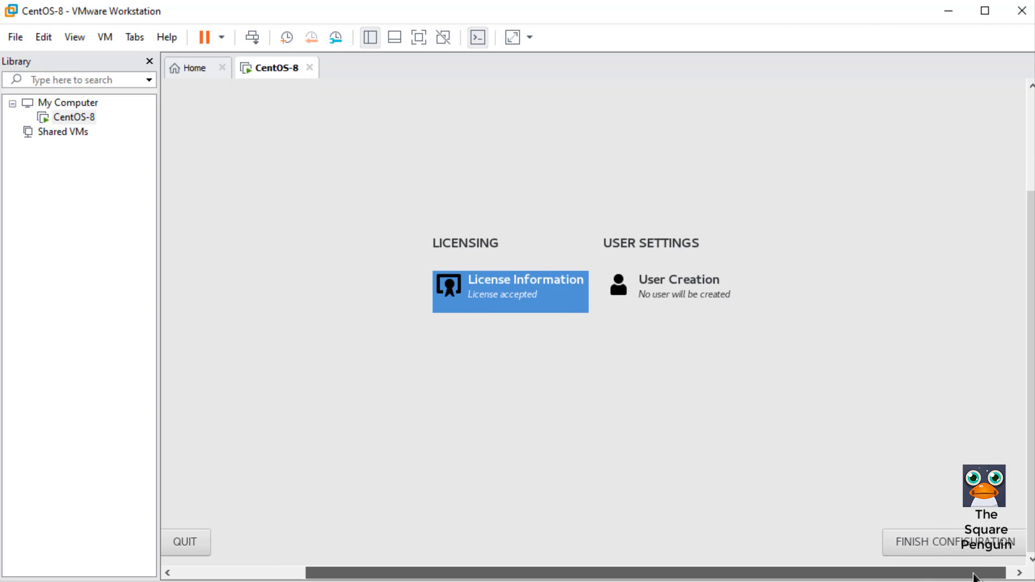
click(956, 546)
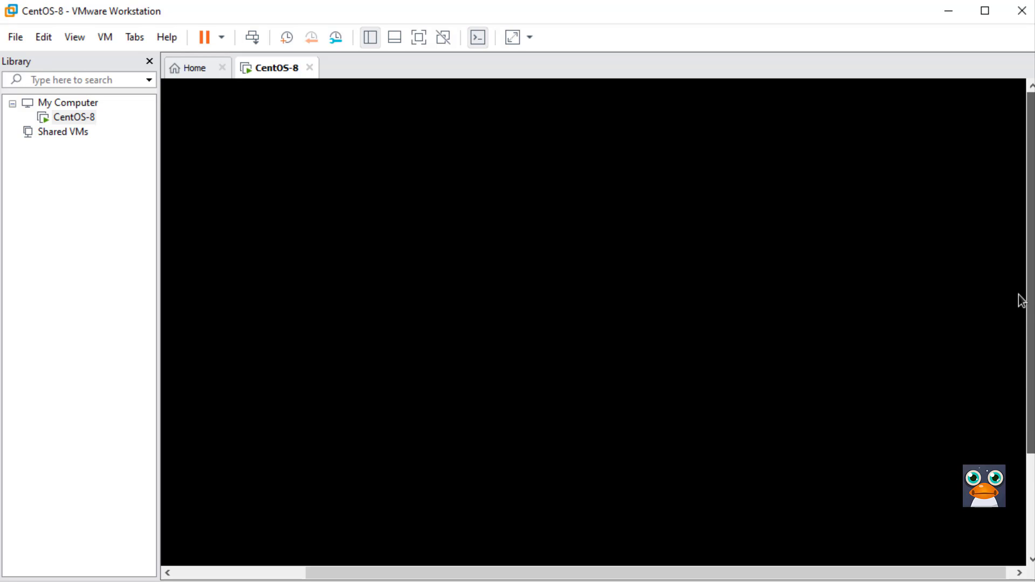
- Continue through the Welcome and Privacy pages with Location Services on, and skip connecting online accounts
scroll(1021, 301, up, 5)
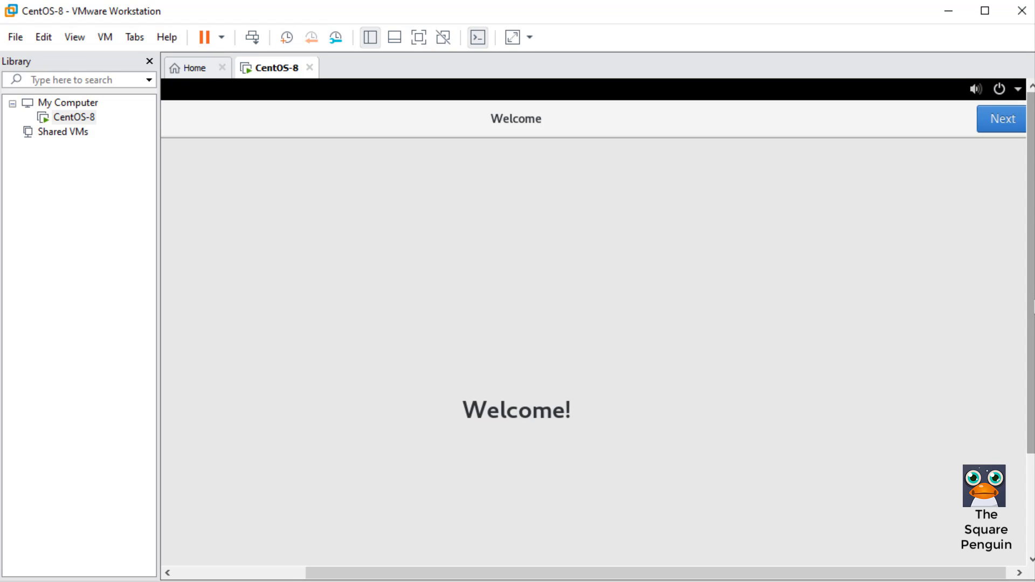
scroll(1032, 324, down, 5)
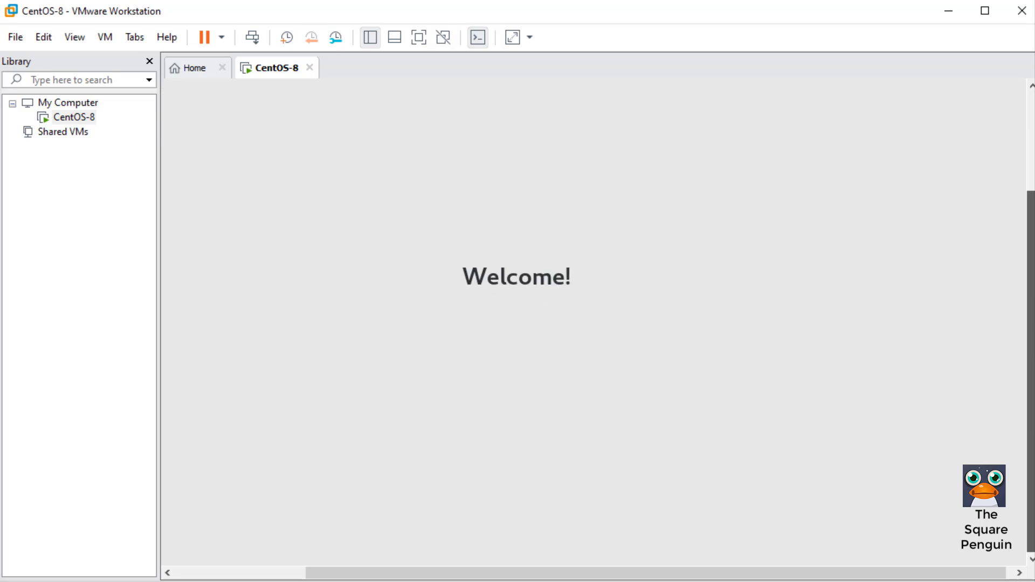
scroll(1032, 323, up, 5)
click(998, 125)
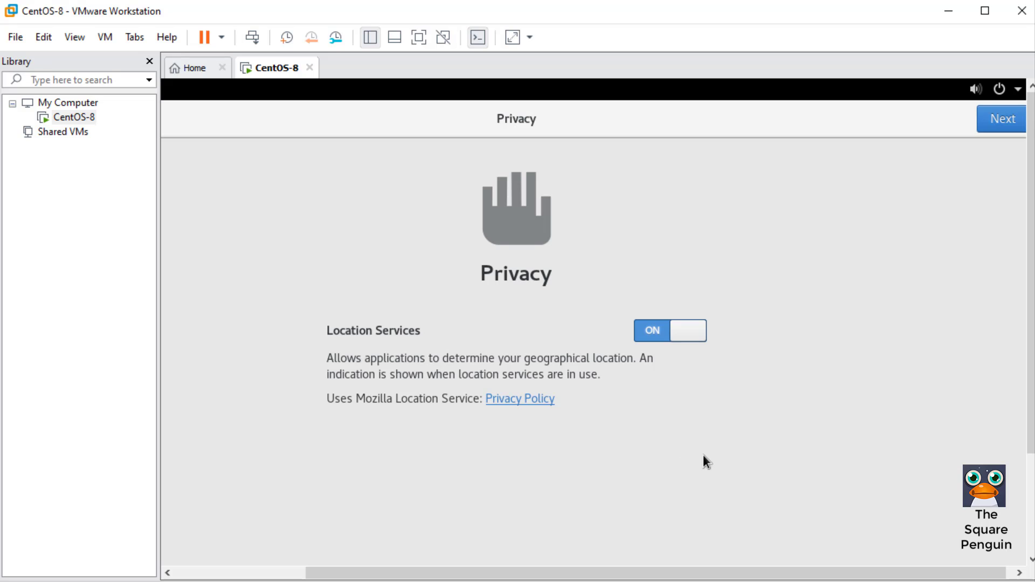
click(1004, 125)
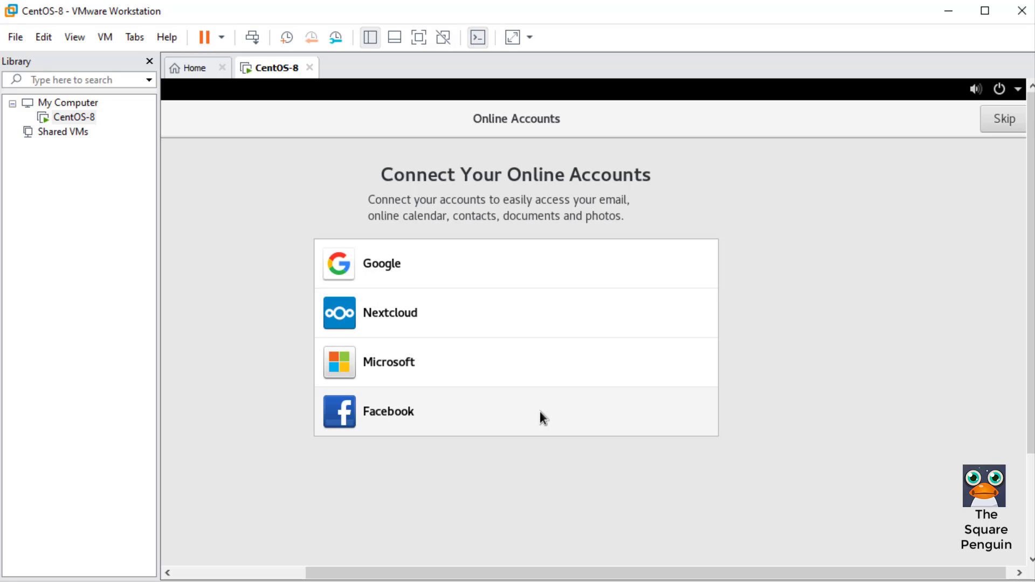
scroll(1024, 439, down, 3)
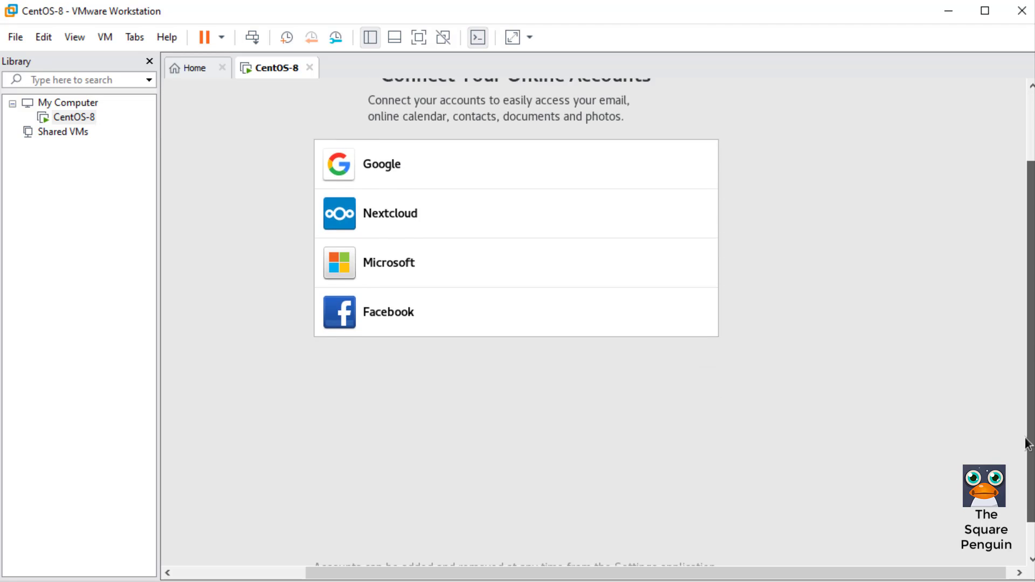
scroll(1024, 439, up, 3)
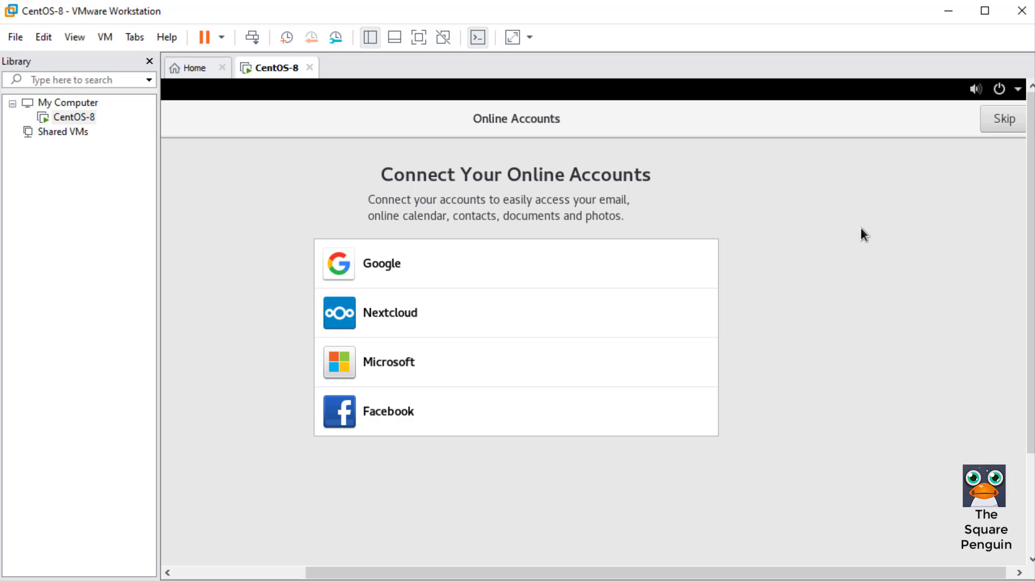
click(1004, 121)
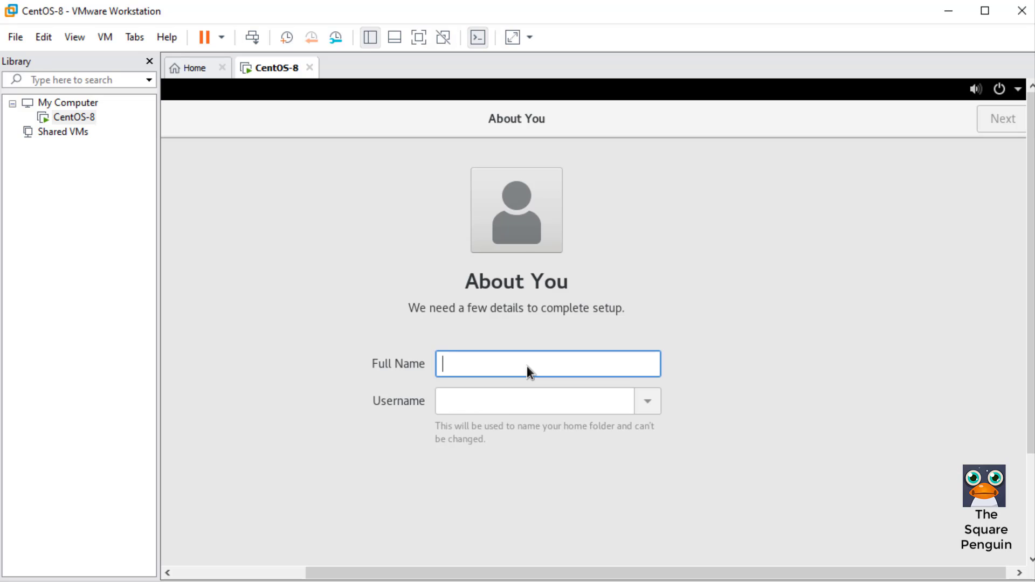
- Enter The Square Penguin as the full name with username thesquarepenguin and continue to the password page
text(The S)
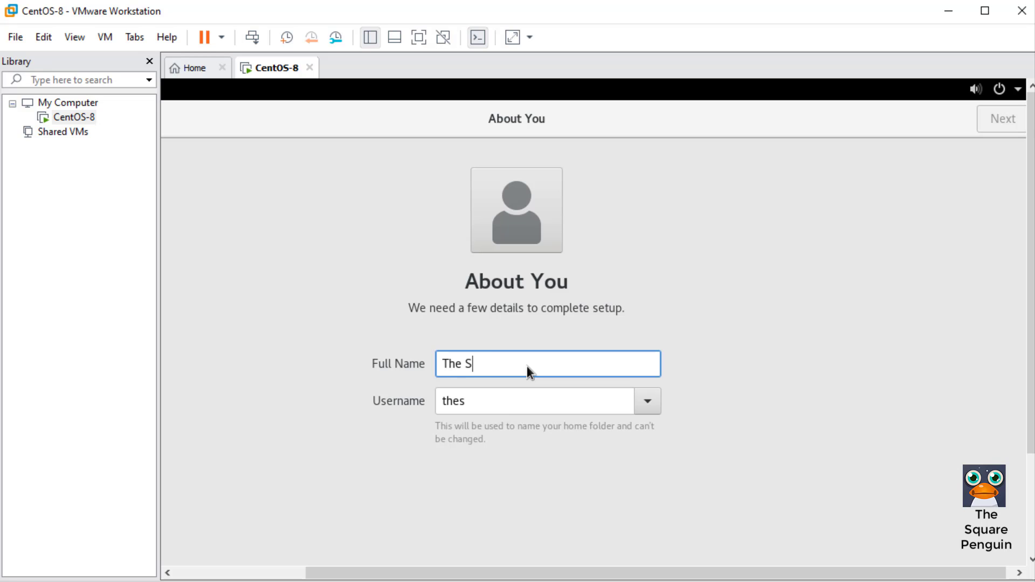
text(quare Penguin)
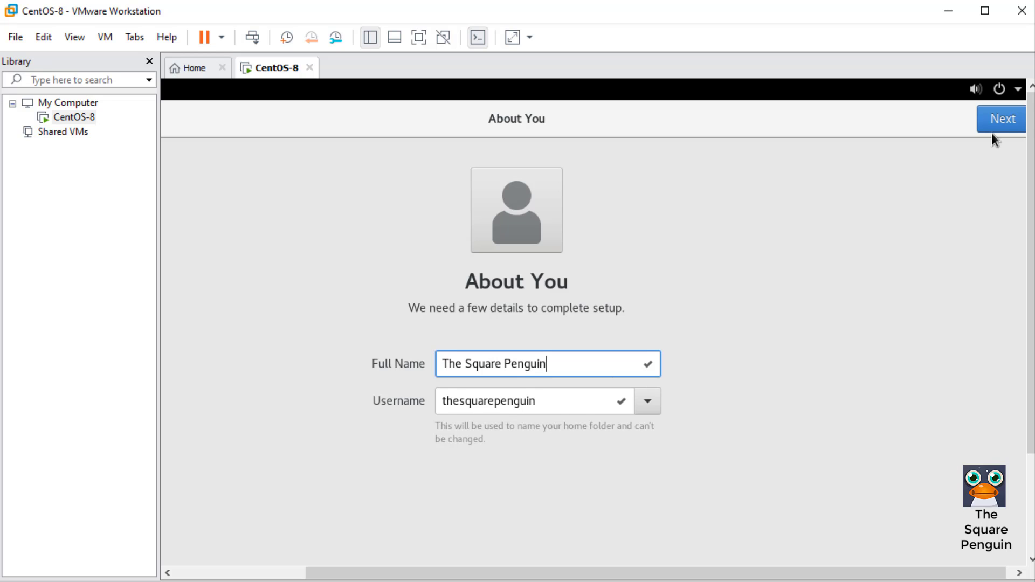
click(1005, 118)
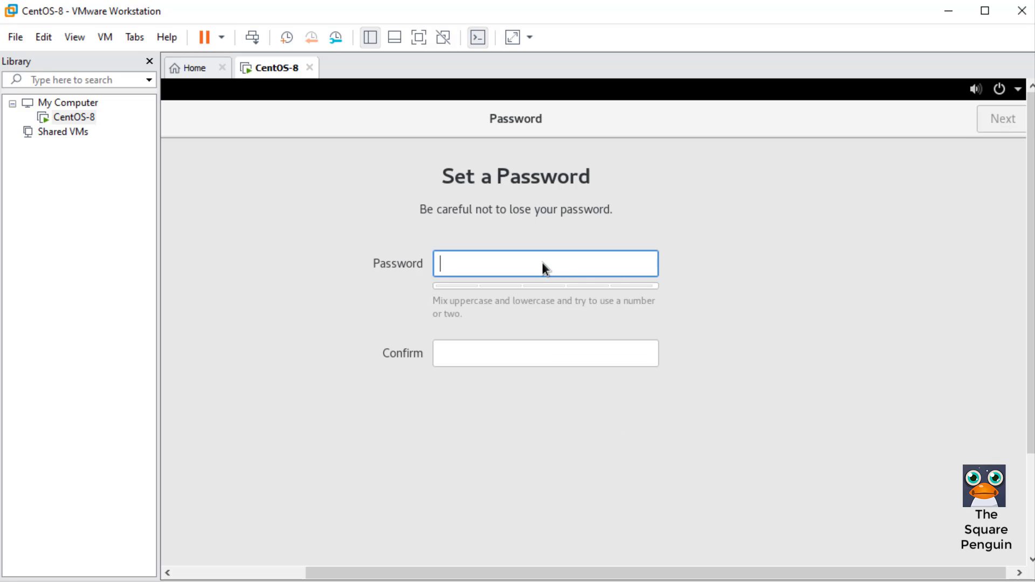
- Set and confirm the new user account's password, and start using CentOS Linux
text(***********)
key(Tab)
text(****)
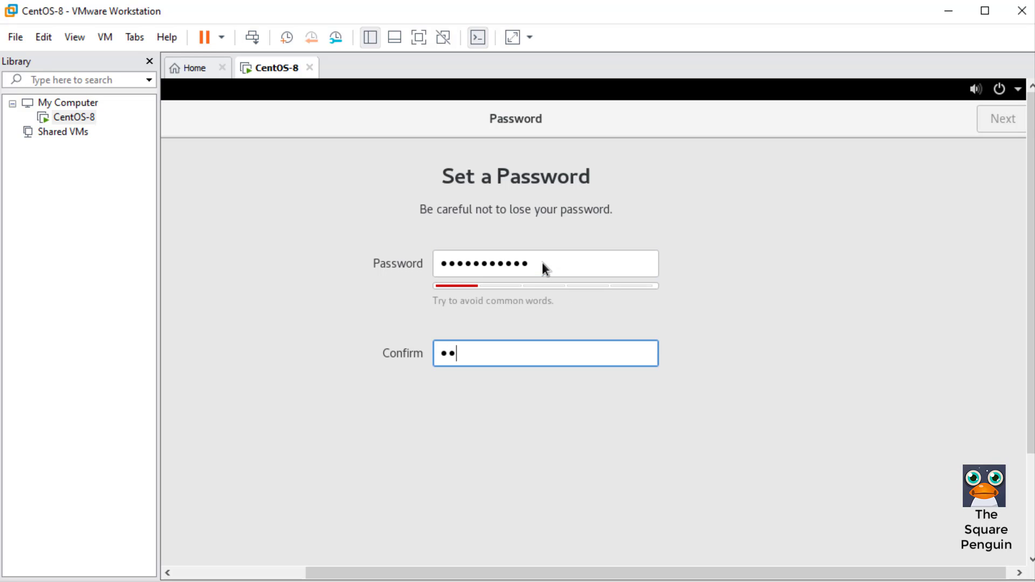
text(*******)
click(997, 119)
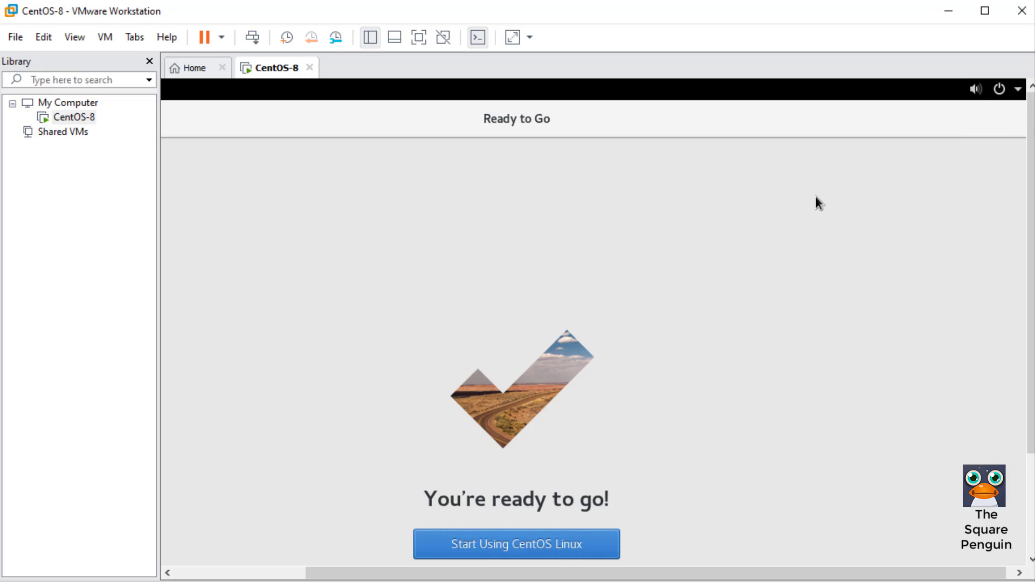
click(508, 548)
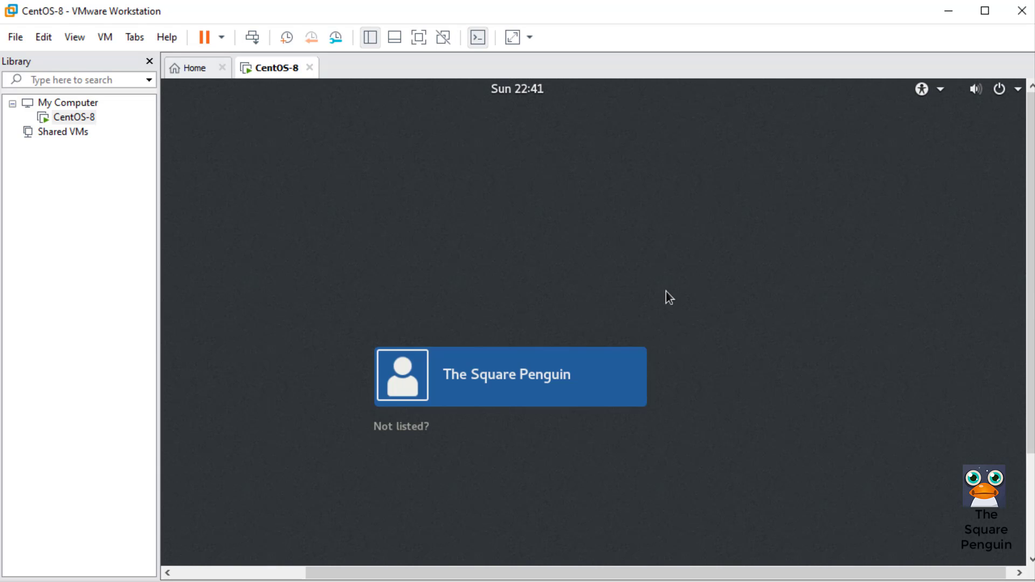
- Sign in to the The Square Penguin account with its password
click(567, 369)
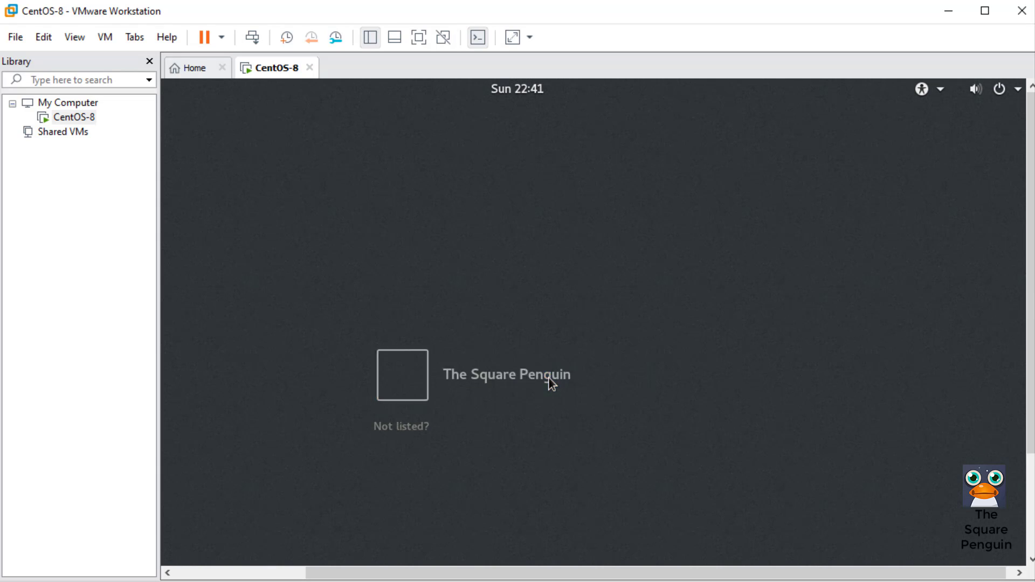
text(**********)
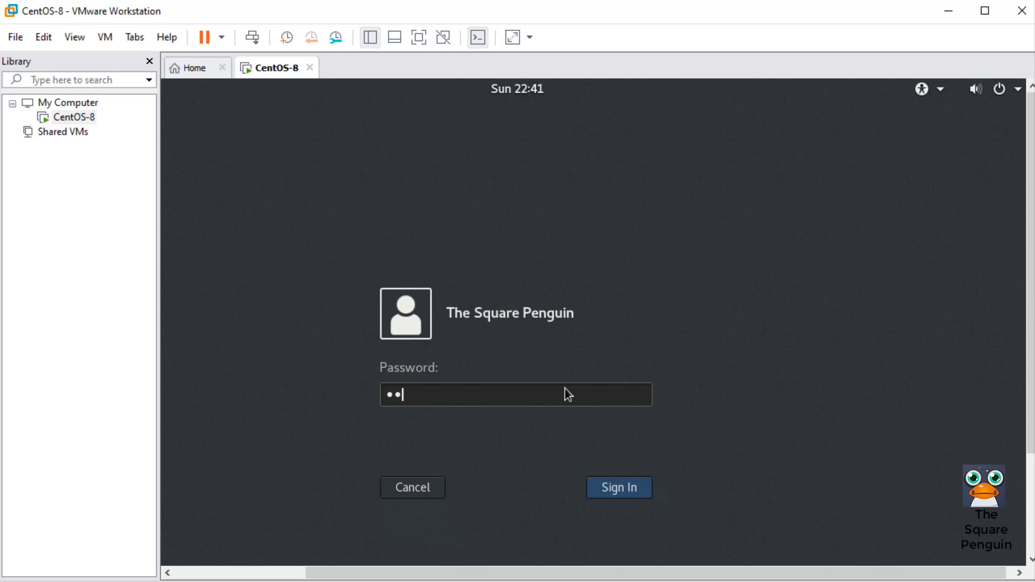
text(*)
key(Return)
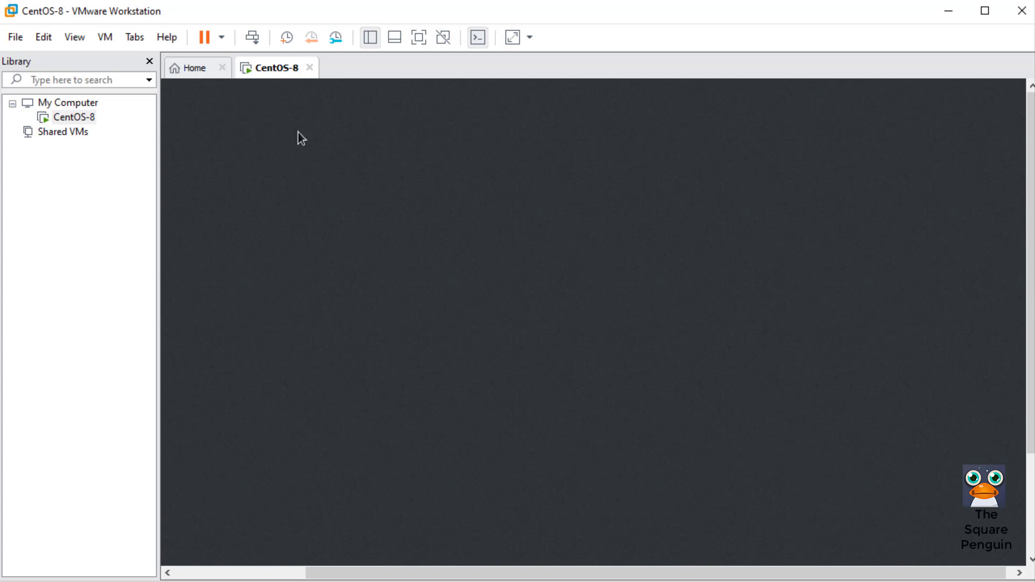
- Check the guest display's Autosize options, and make room for the CentOS-8 desktop by hiding the Library and resizing the window
click(75, 38)
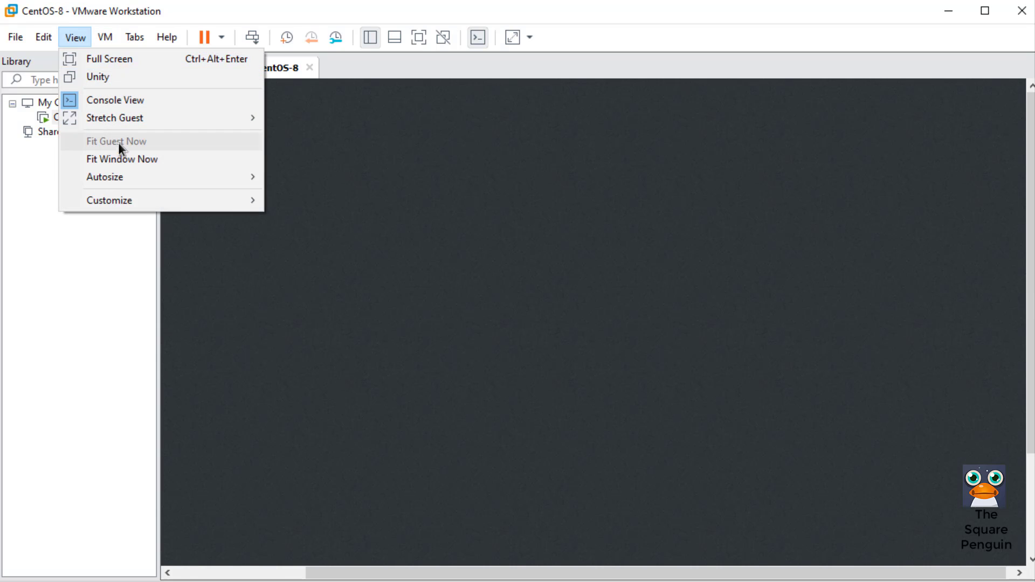
mouse_move(166, 175)
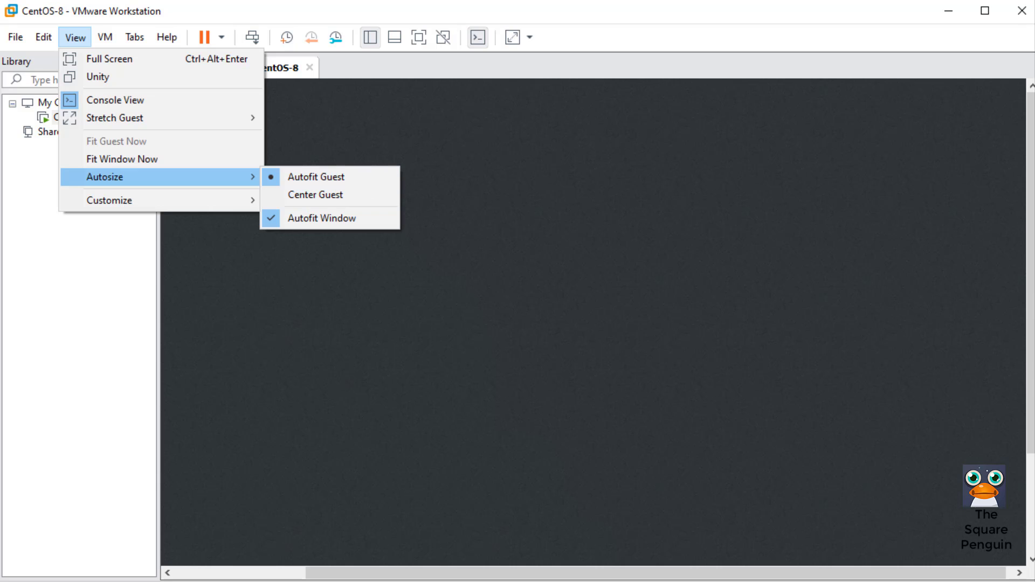
mouse_move(1032, 330)
mouse_down()
mouse_move(1032, 447)
mouse_move(1032, 329)
mouse_up()
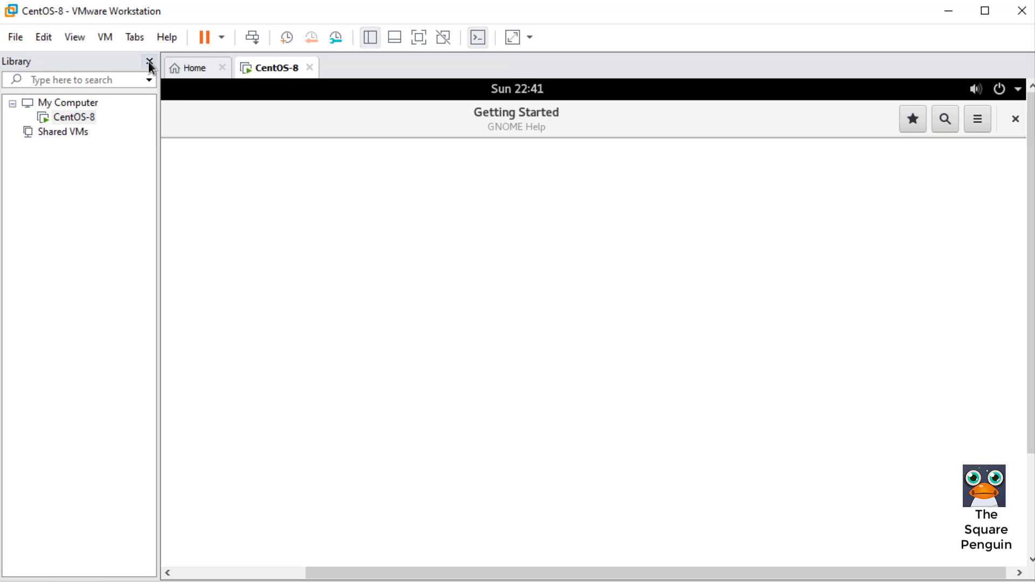
click(149, 61)
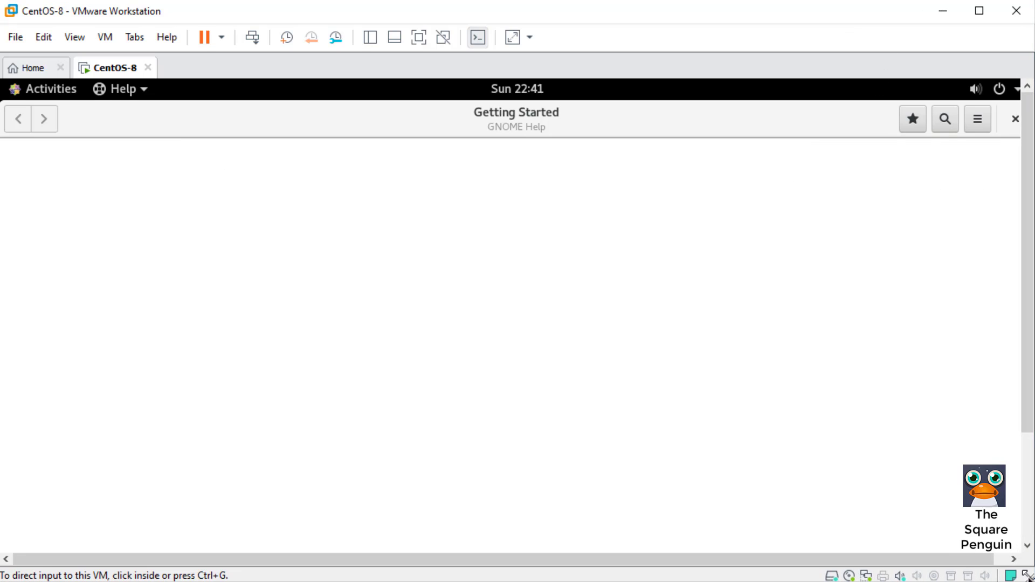
drag(1032, 410, 999, 327)
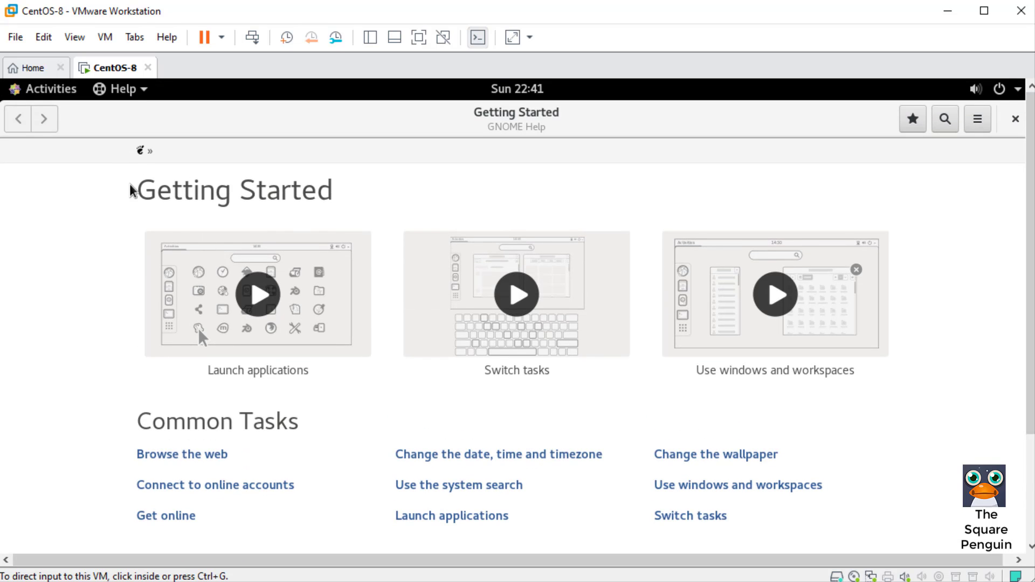
- Close the Getting Started help window in the CentOS guest to reach the empty desktop
click(1015, 121)
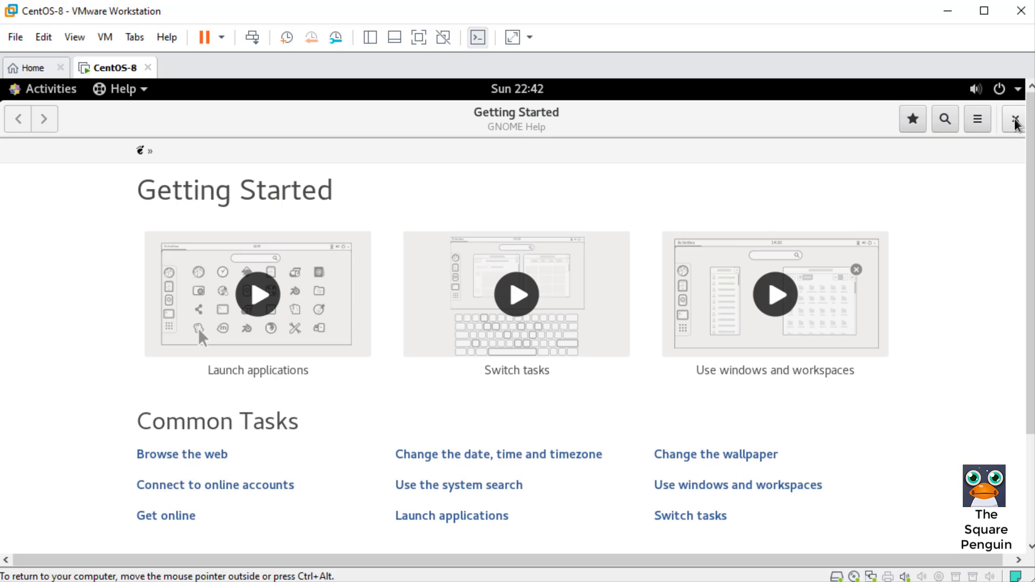
click(1016, 123)
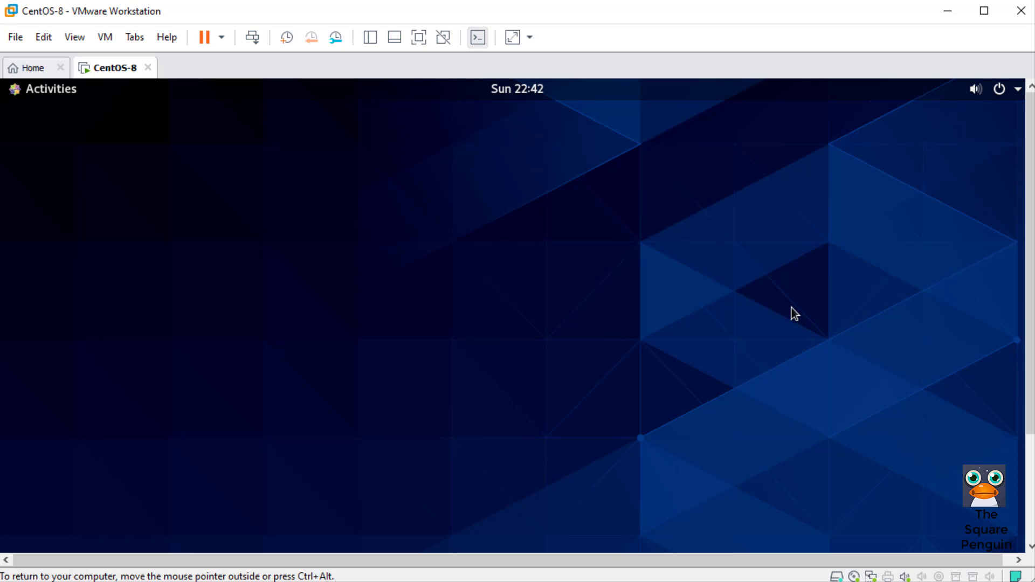